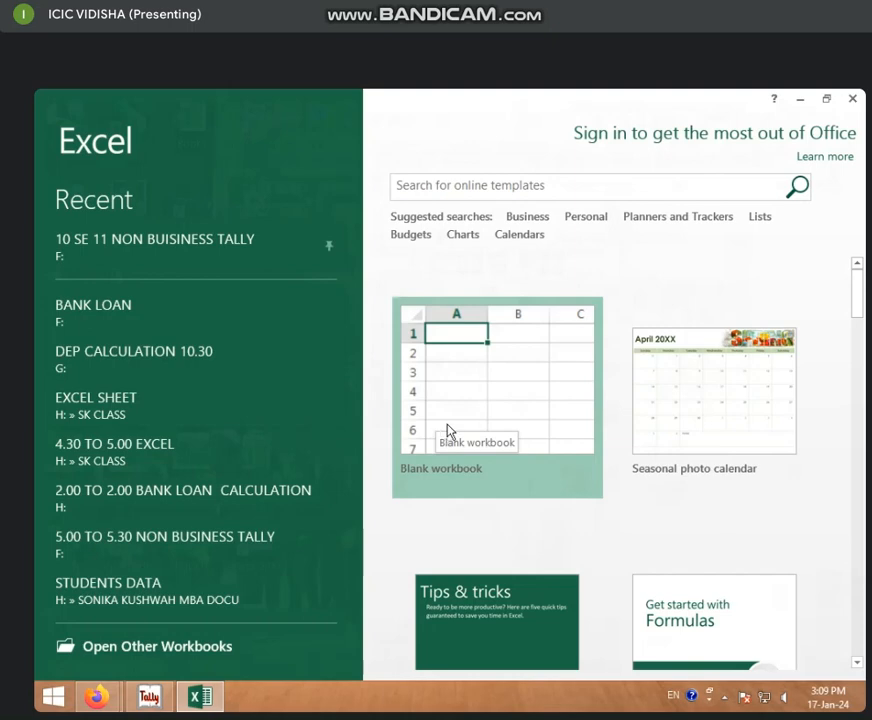
# Step: Create a new blank workbook
pyautogui.click(473, 448)
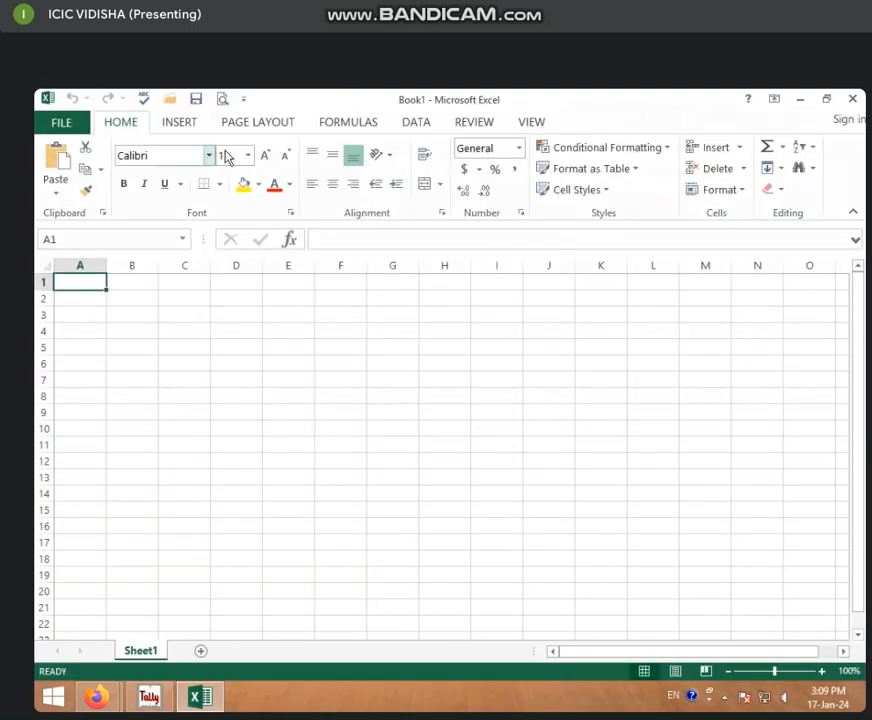
pyautogui.click(181, 126)
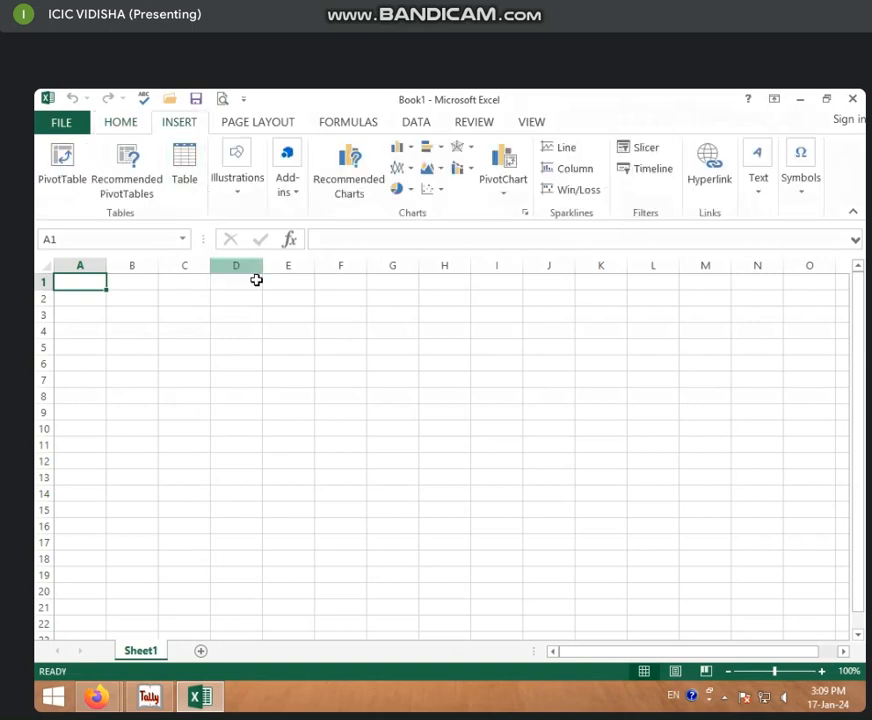
pyautogui.click(268, 348)
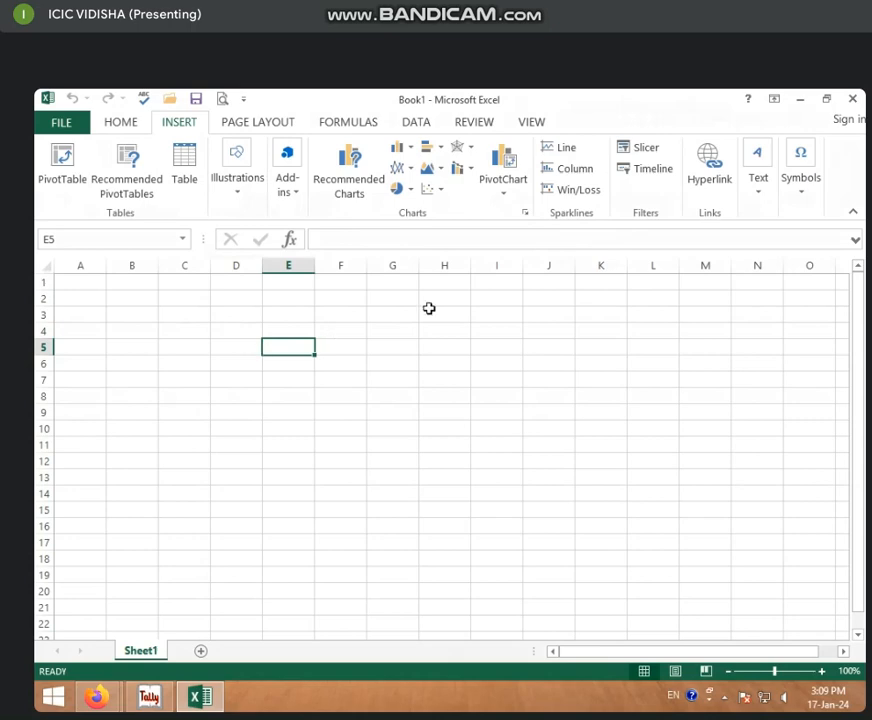
# Step: Open the recent MARKSHEET workbook stored in the 12 TO 12 30 CLASS folder on drive D
pyautogui.click(61, 122)
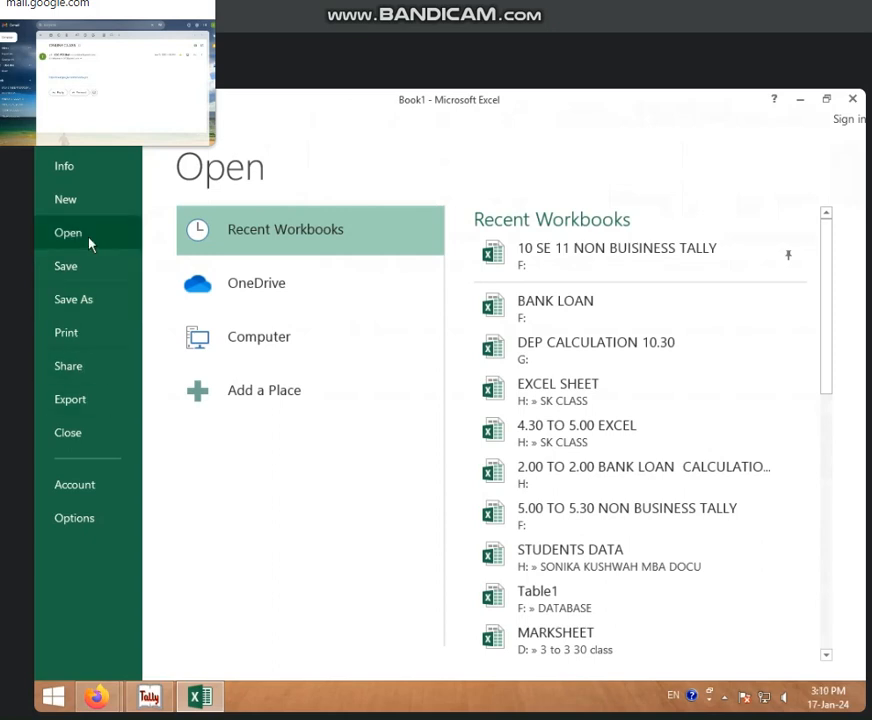
pyautogui.scroll(-1, 601, 470)
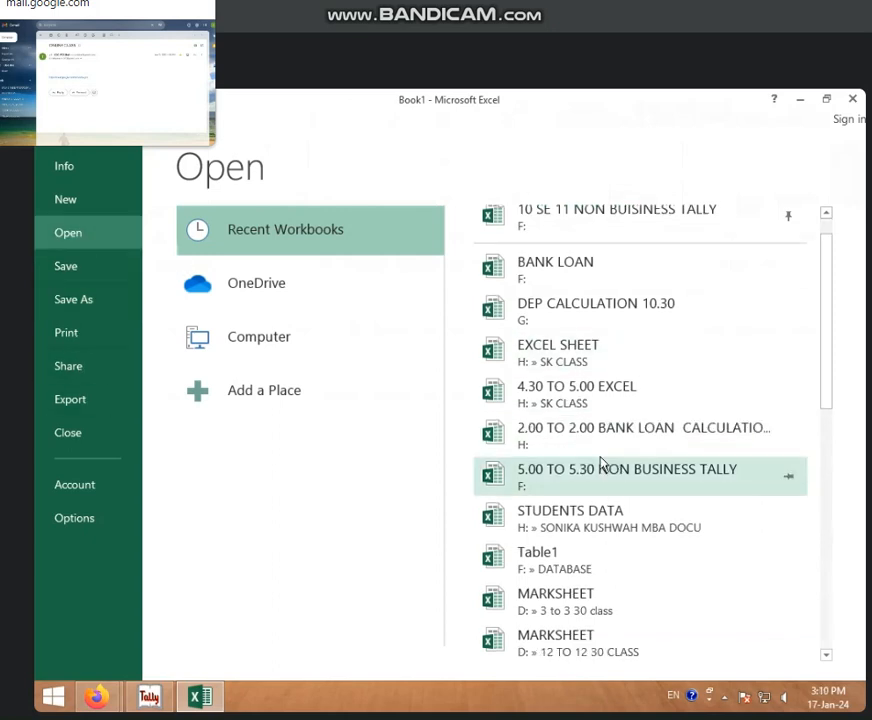
pyautogui.scroll(-2, 601, 462)
pyautogui.click(558, 569)
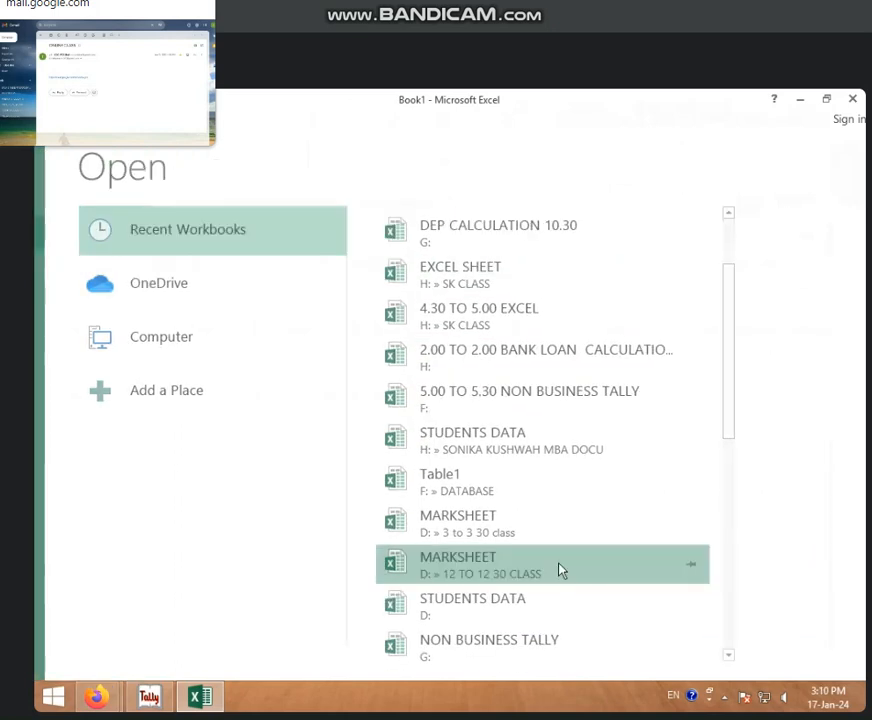
pyautogui.click(575, 382)
pyautogui.click(446, 410)
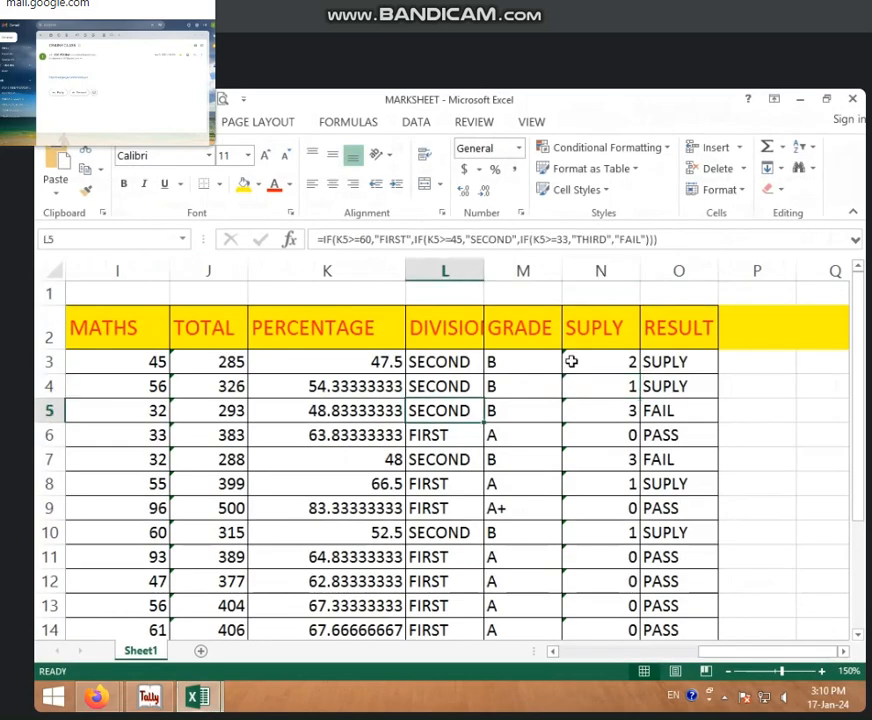
# Step: Begin a new IF formula in cell L3 of the DIVISION column, overwriting the existing formula
pyautogui.click(444, 360)
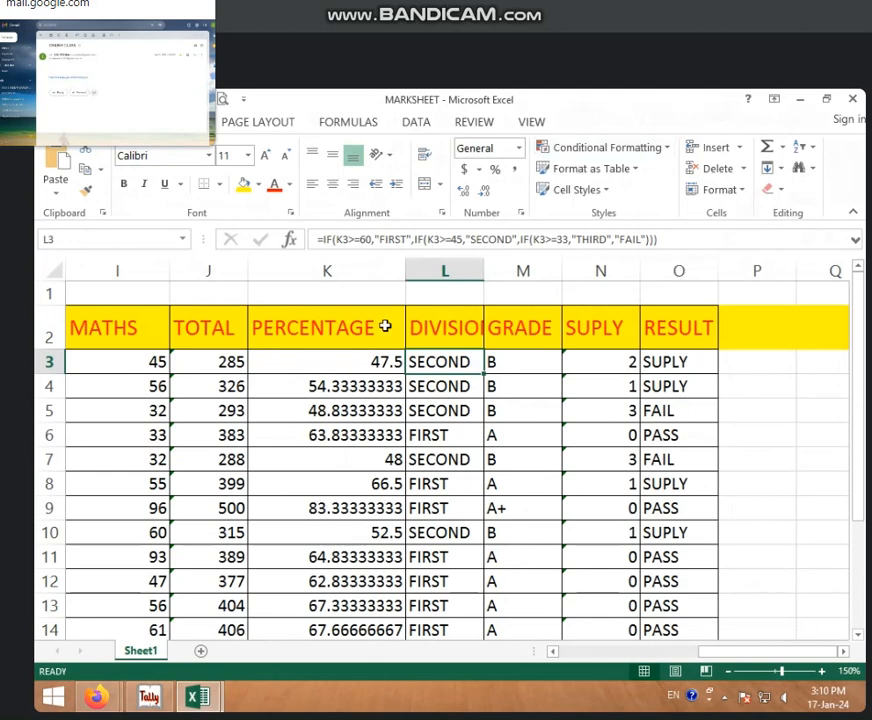
pyautogui.write('=')
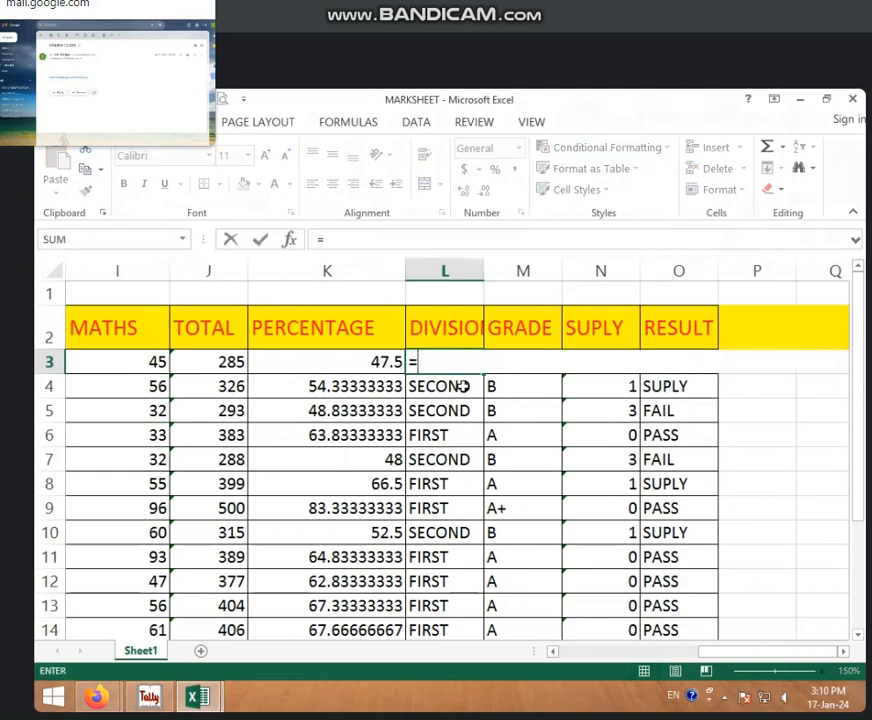
pyautogui.click(340, 365)
pyautogui.press('BackSpace')
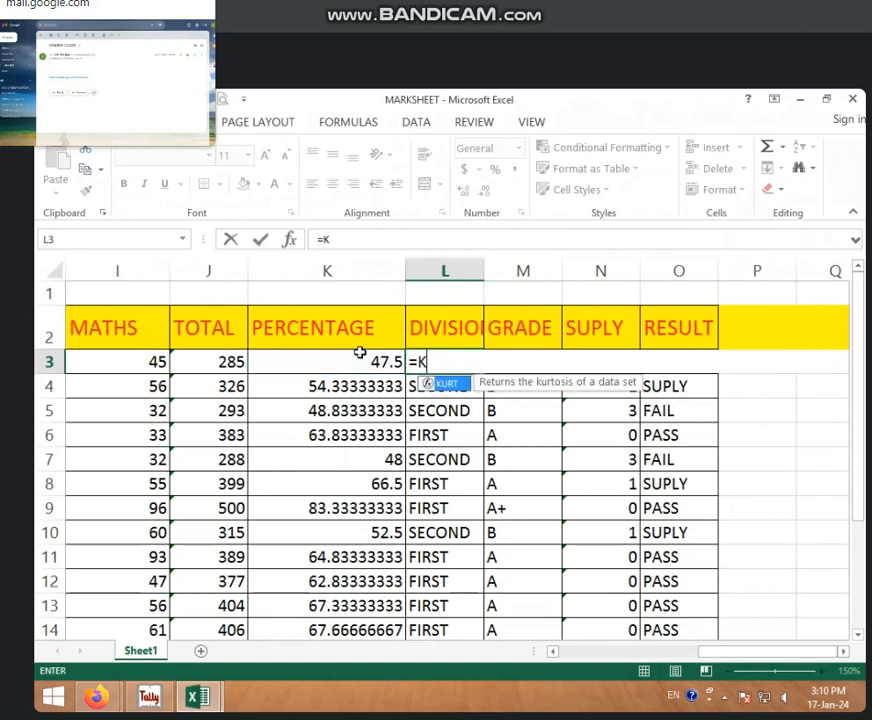
pyautogui.press('BackSpace')
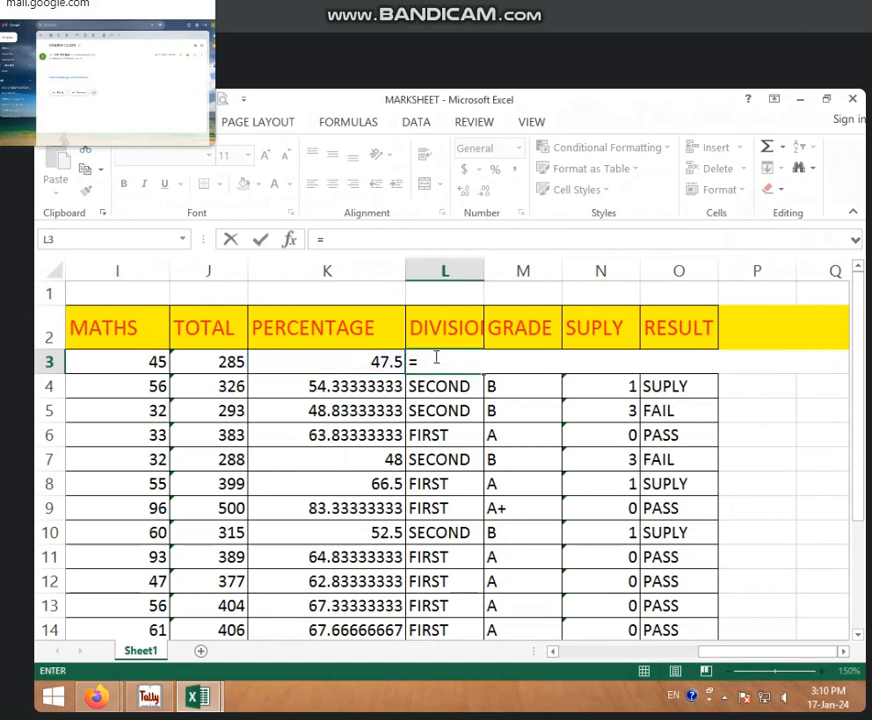
pyautogui.write('if')
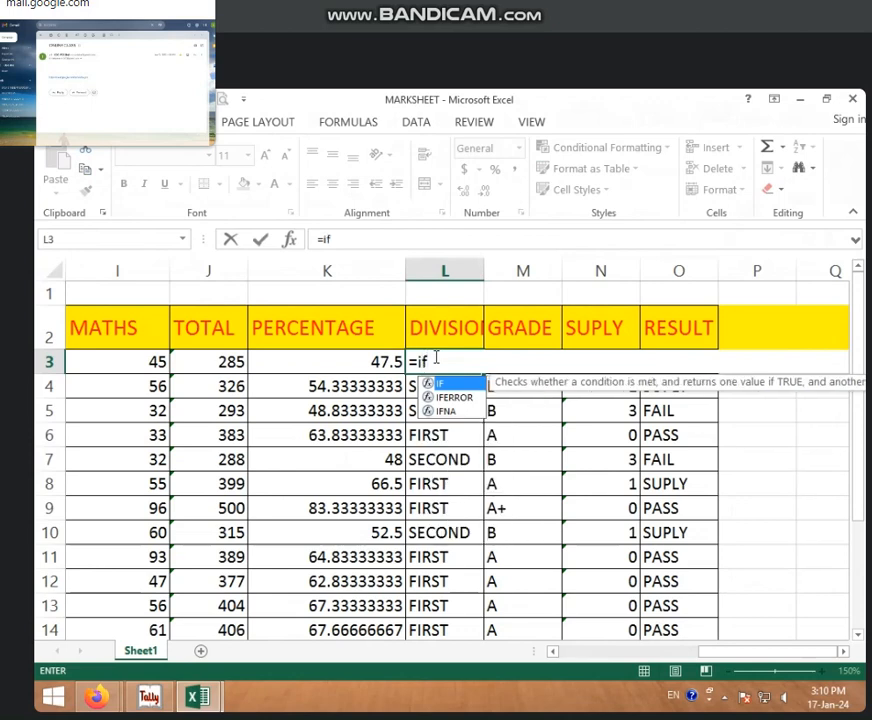
pyautogui.write('(')
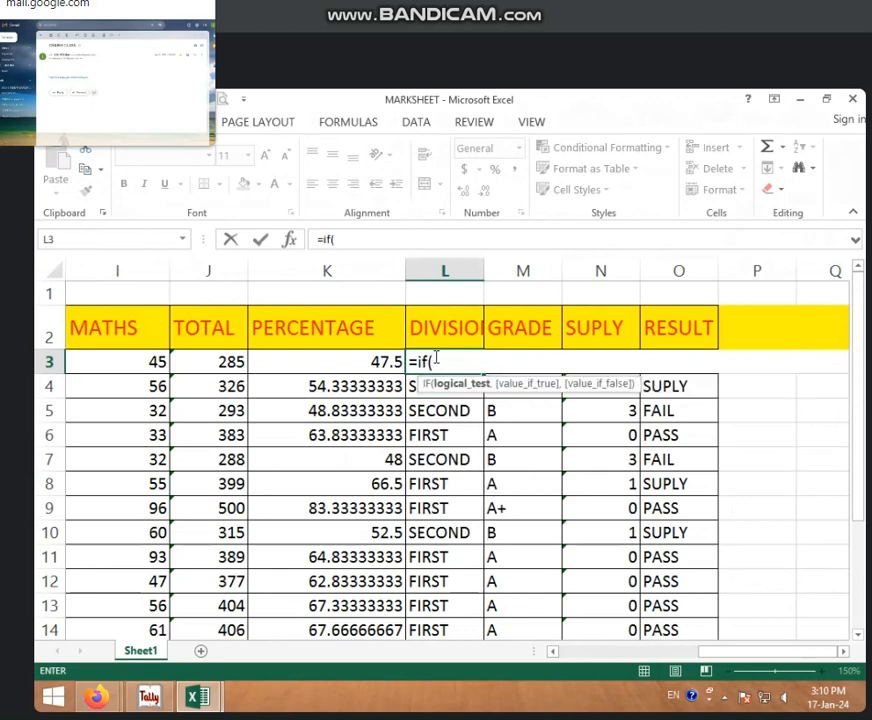
# Step: Enter K3>=60 as the logical test of the L3 formula, with "first" as its value if true
pyautogui.click(342, 362)
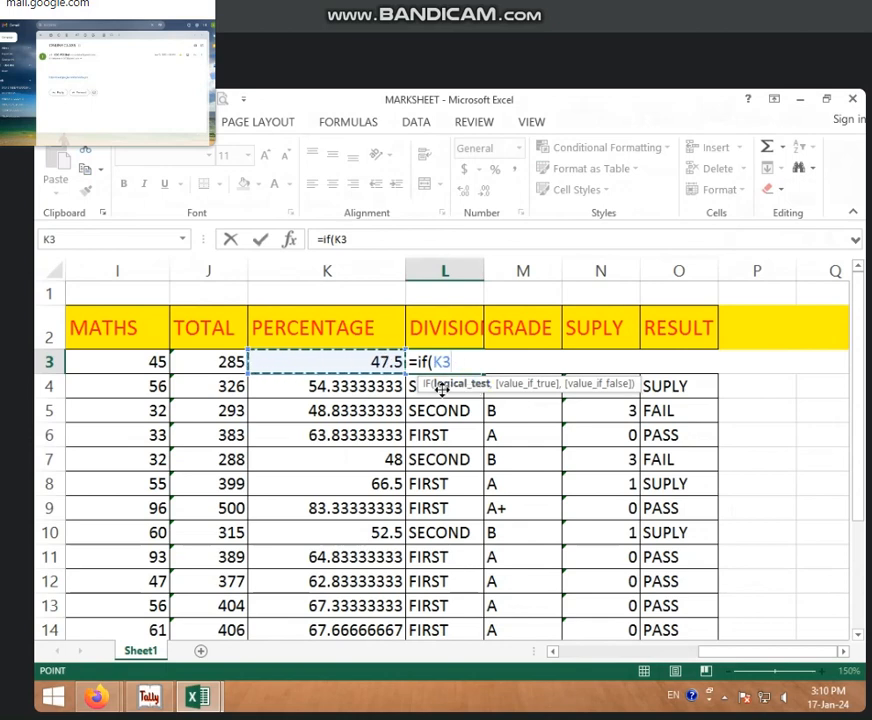
pyautogui.write('>=')
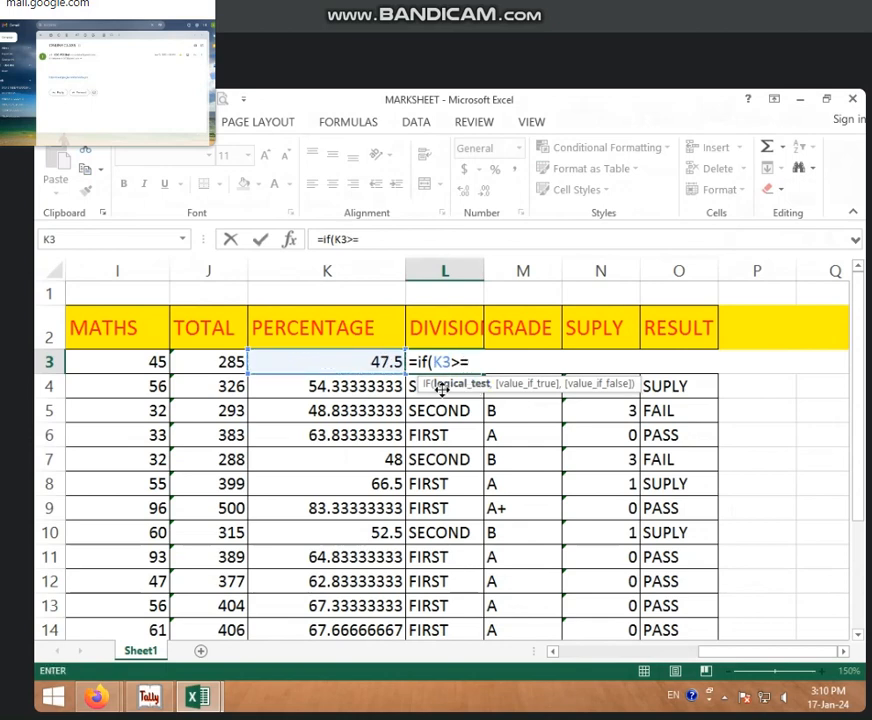
pyautogui.write('60,')
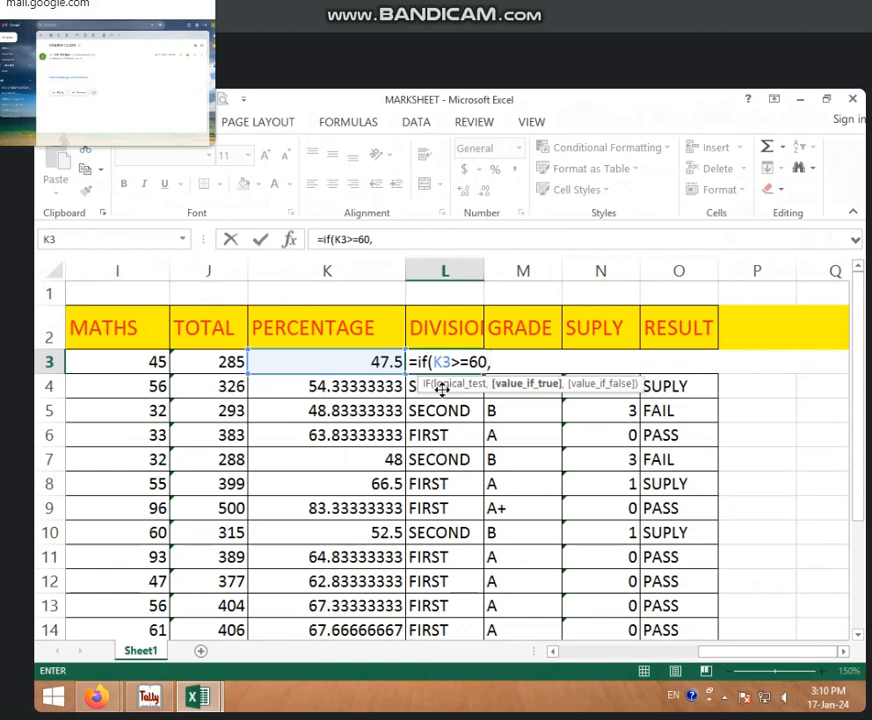
pyautogui.write('"first"')
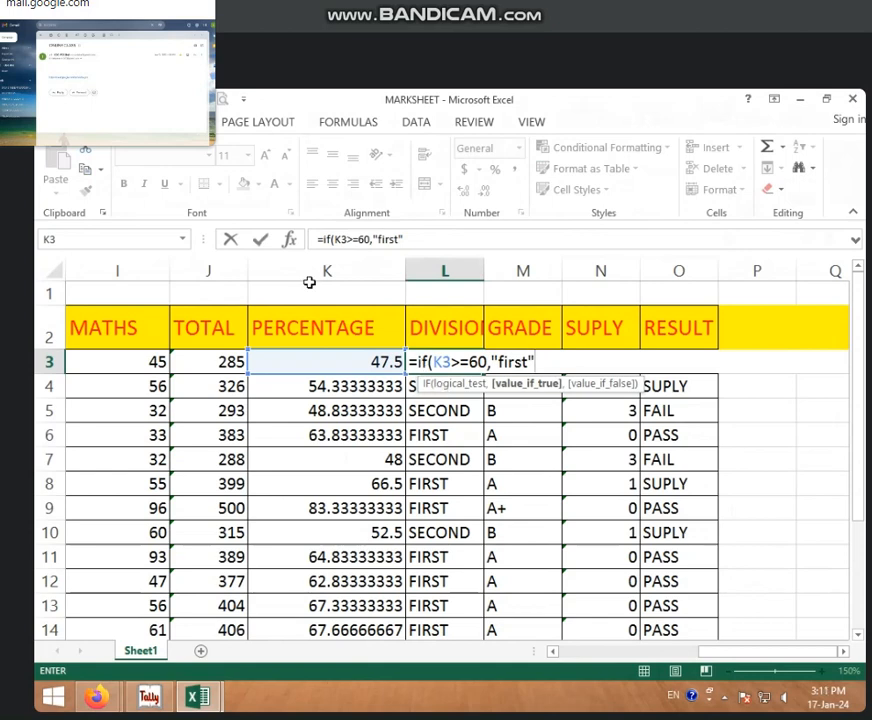
# Step: Add a second, nested IF function as the value if false of the L3 formula
pyautogui.click(433, 241)
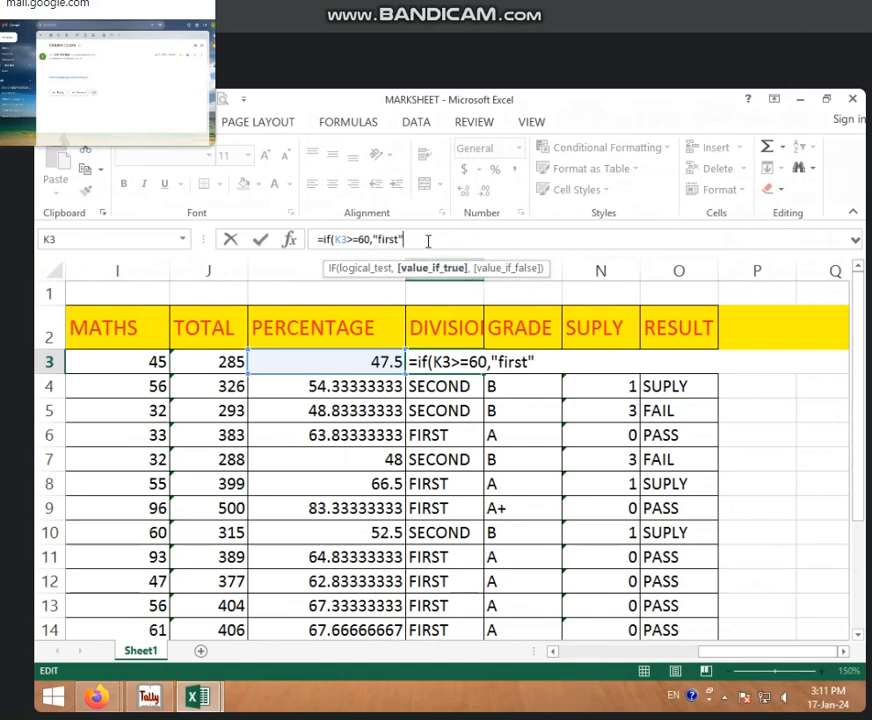
pyautogui.write(',')
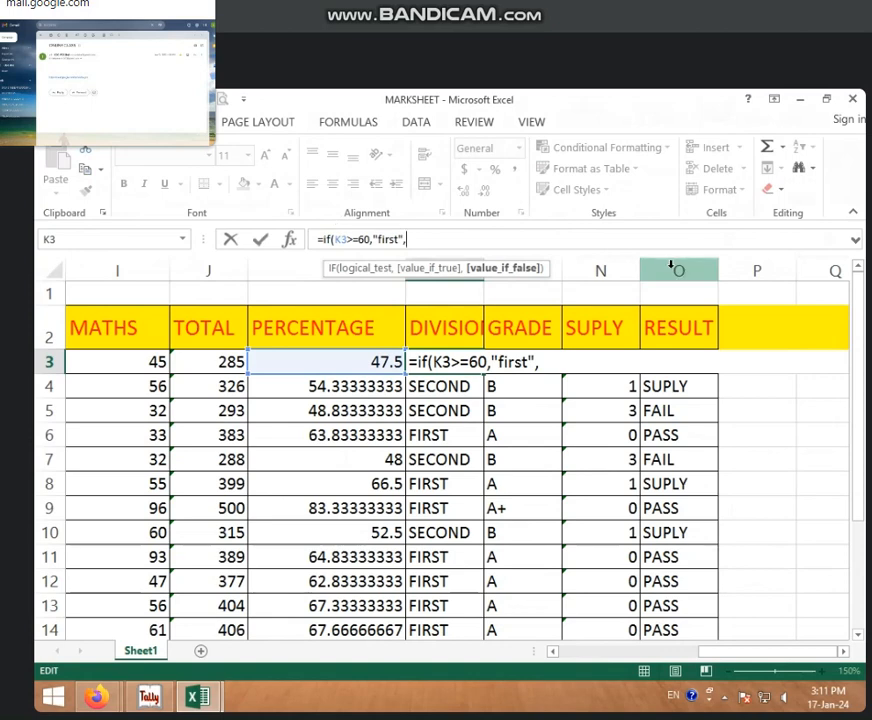
pyautogui.write('if')
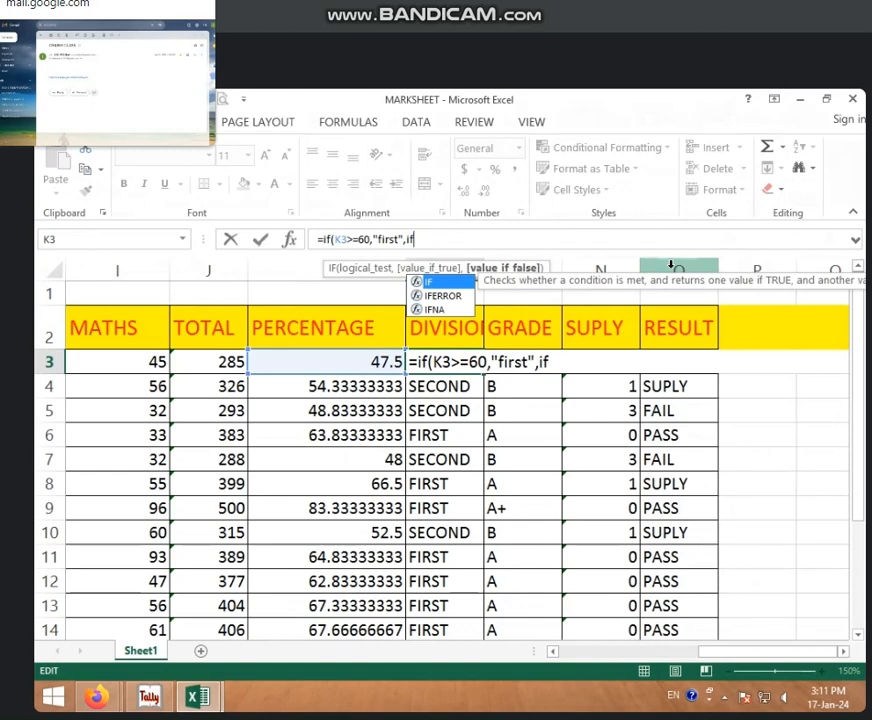
pyautogui.write('(')
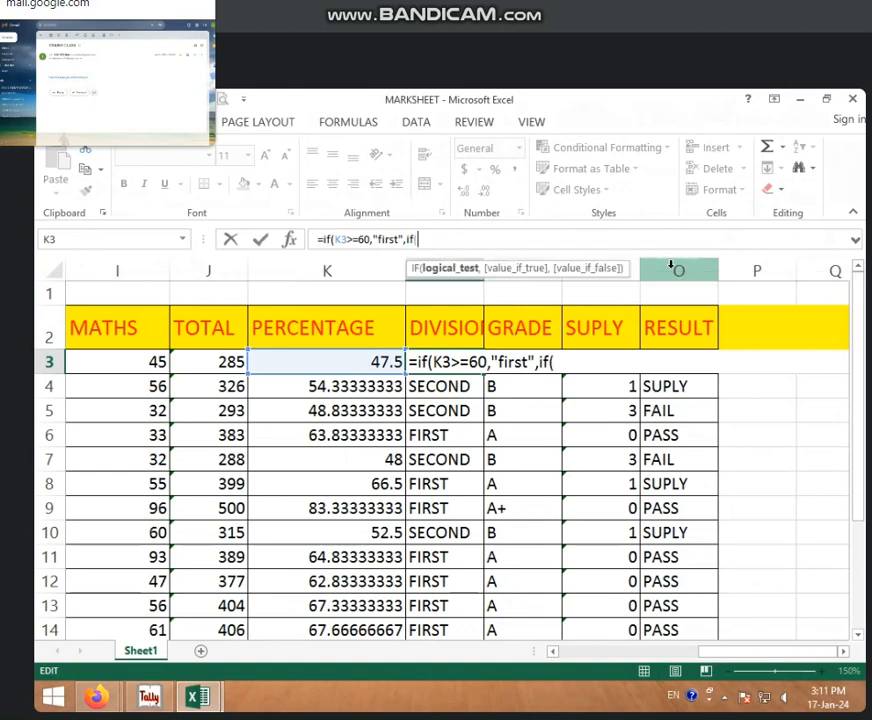
pyautogui.write('>=')
pyautogui.press('BackSpace')
pyautogui.press('BackSpace')
pyautogui.press('BackSpace')
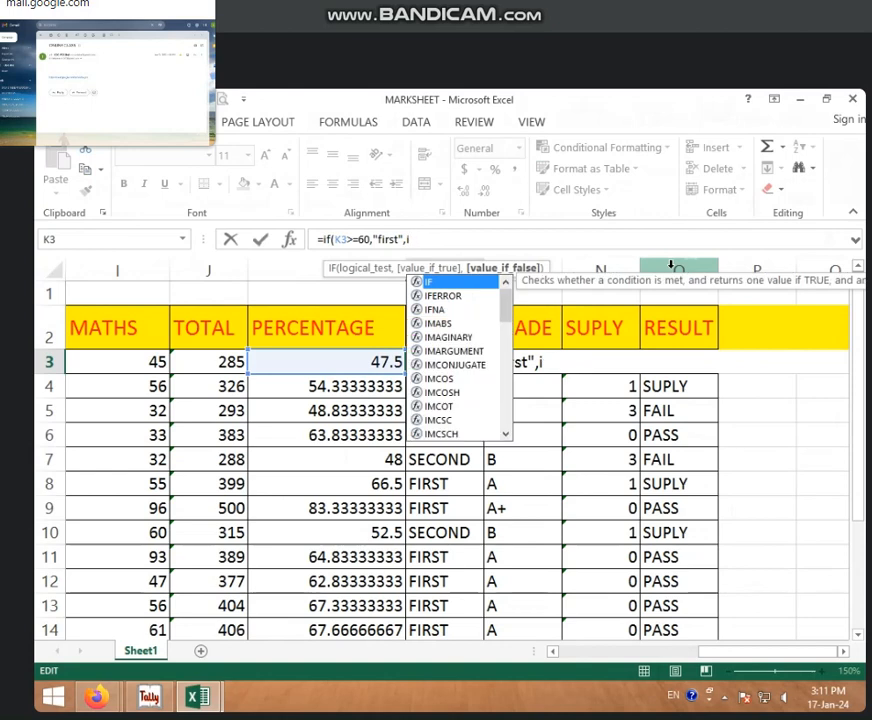
pyautogui.write('f')
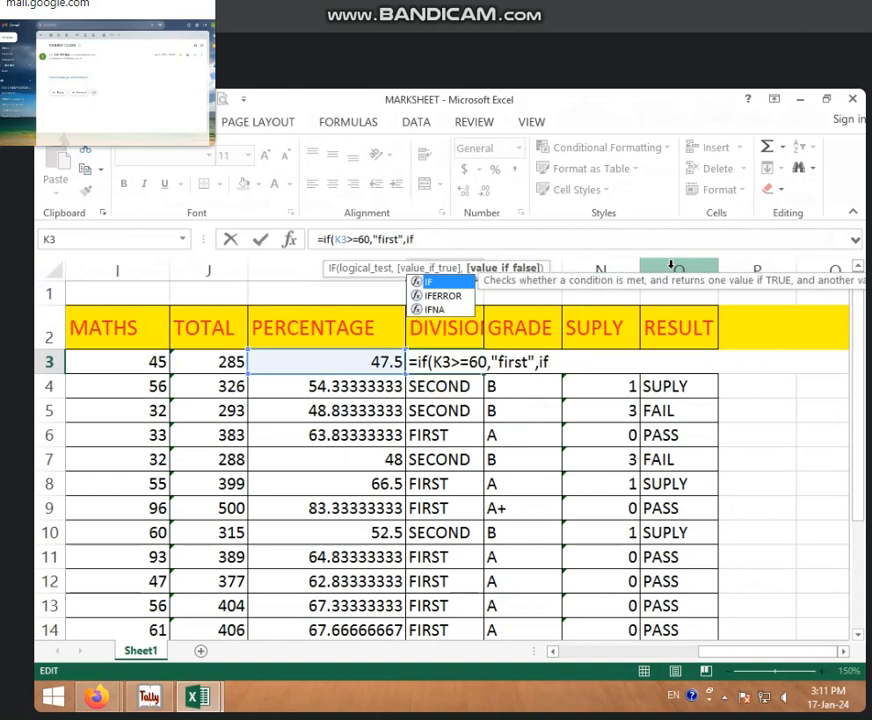
pyautogui.write('(')
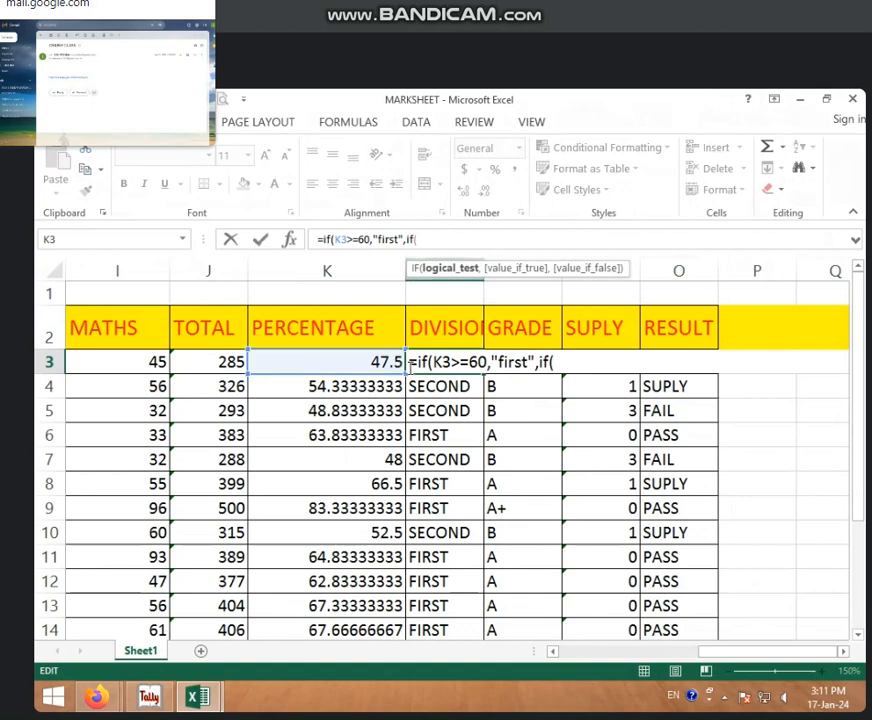
# Step: Give the nested IF the logical test K3>=45 and the value "second" if true
pyautogui.click(380, 362)
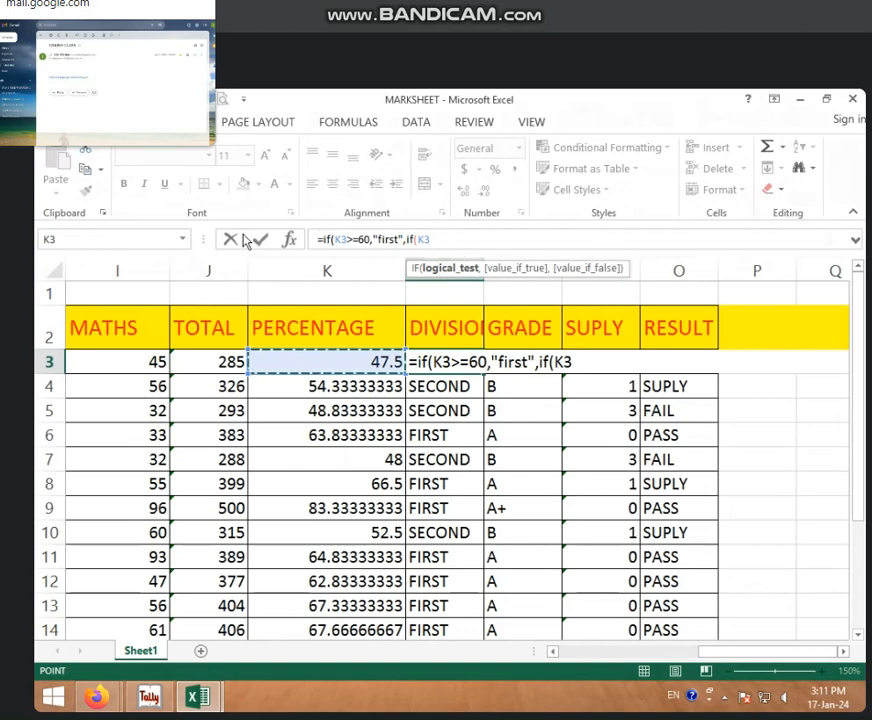
pyautogui.write('>')
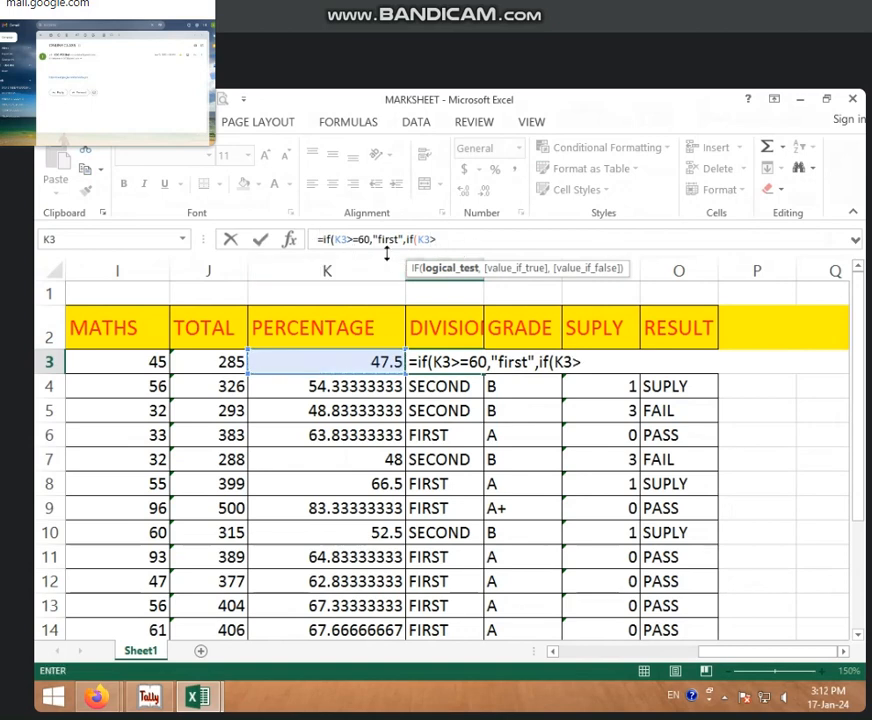
pyautogui.write('=45,')
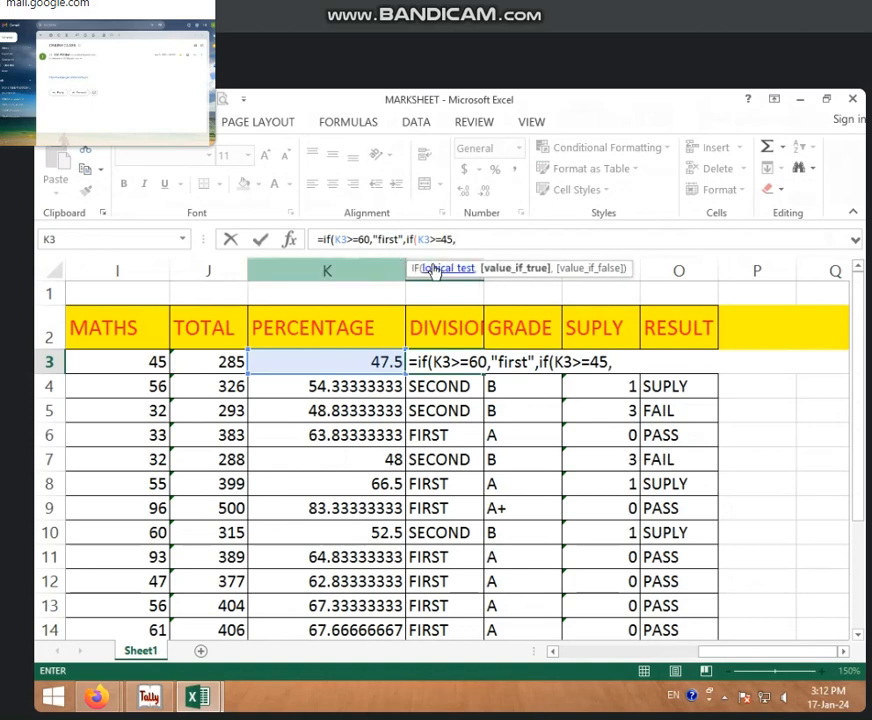
pyautogui.write('"')
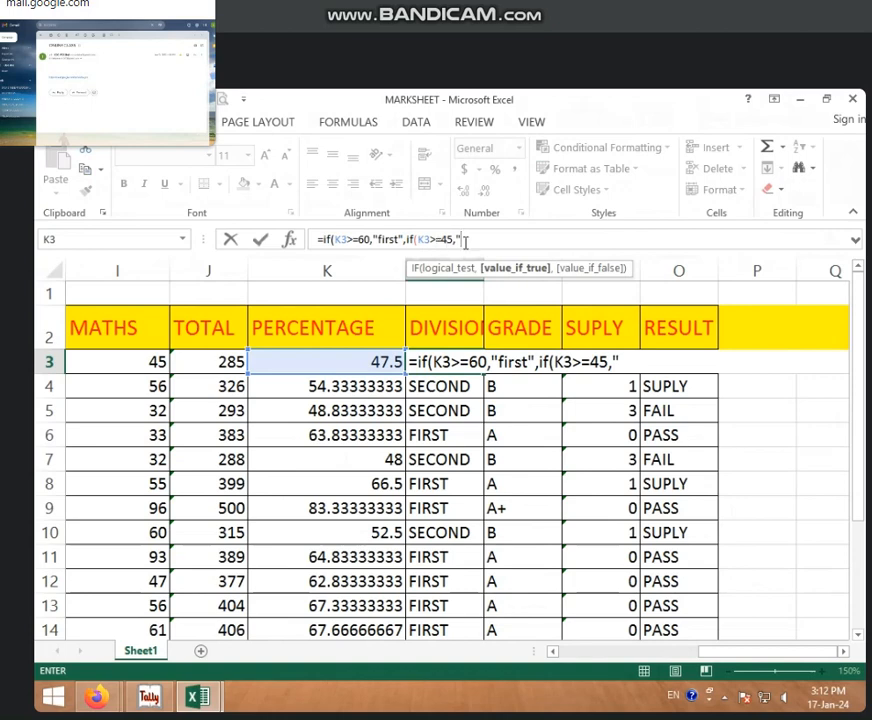
pyautogui.write('second"')
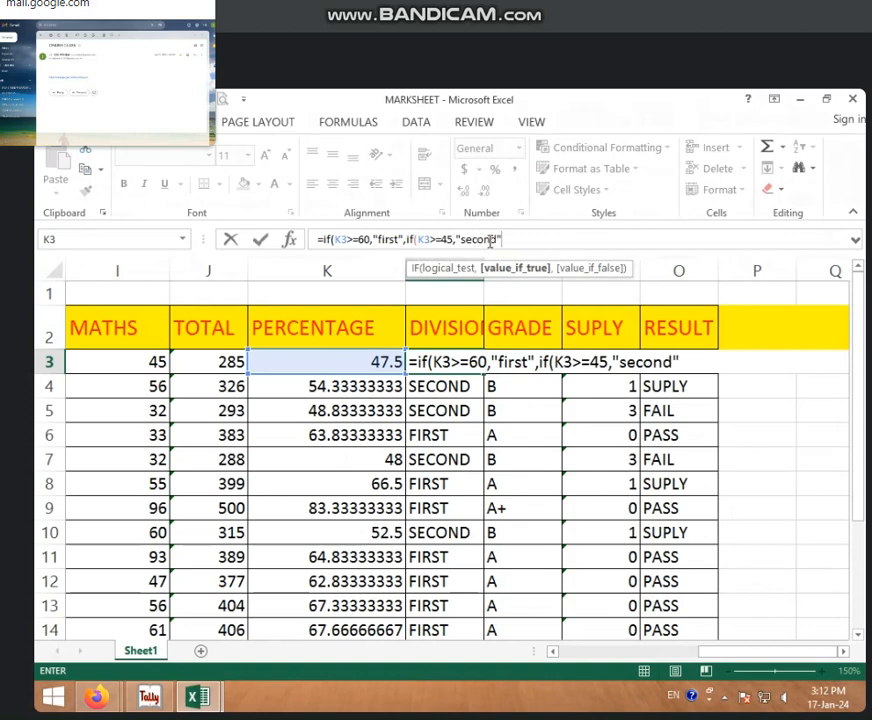
# Step: Add a third IF function as the value if false of the second IF in the L3 formula
pyautogui.write(',')
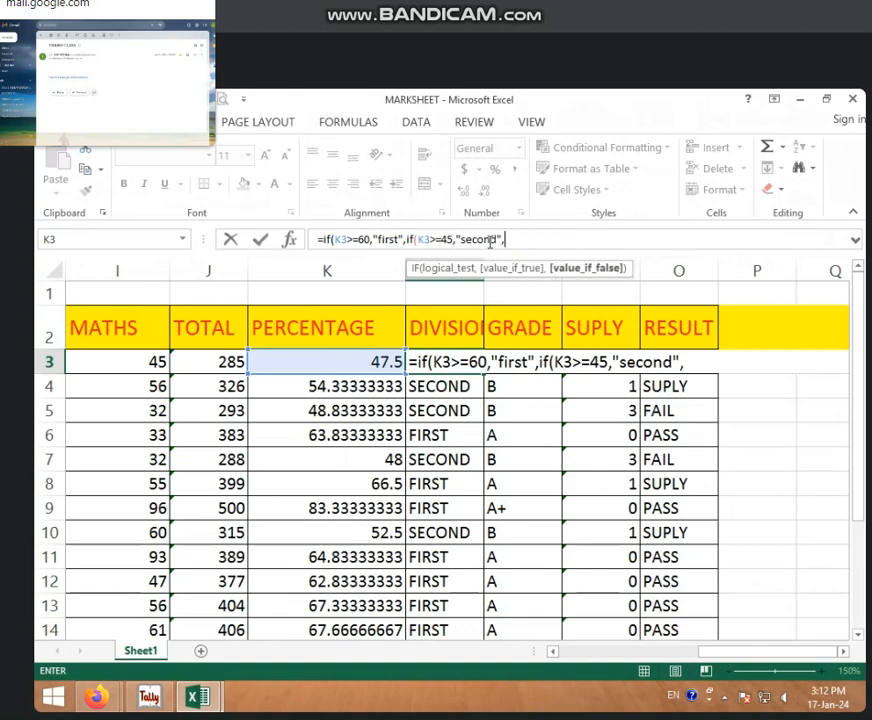
pyautogui.write('if')
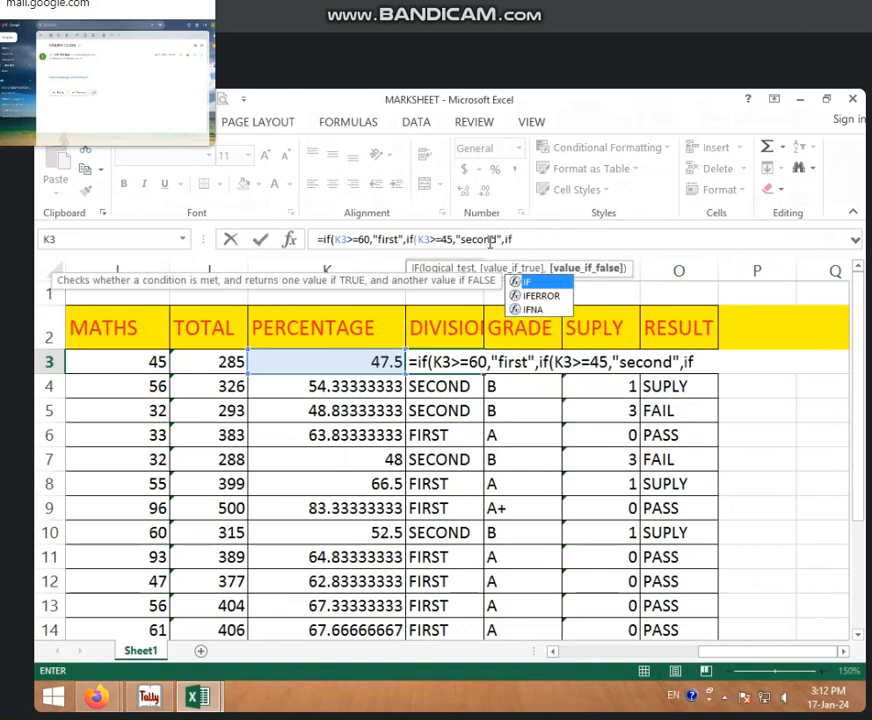
pyautogui.write('(')
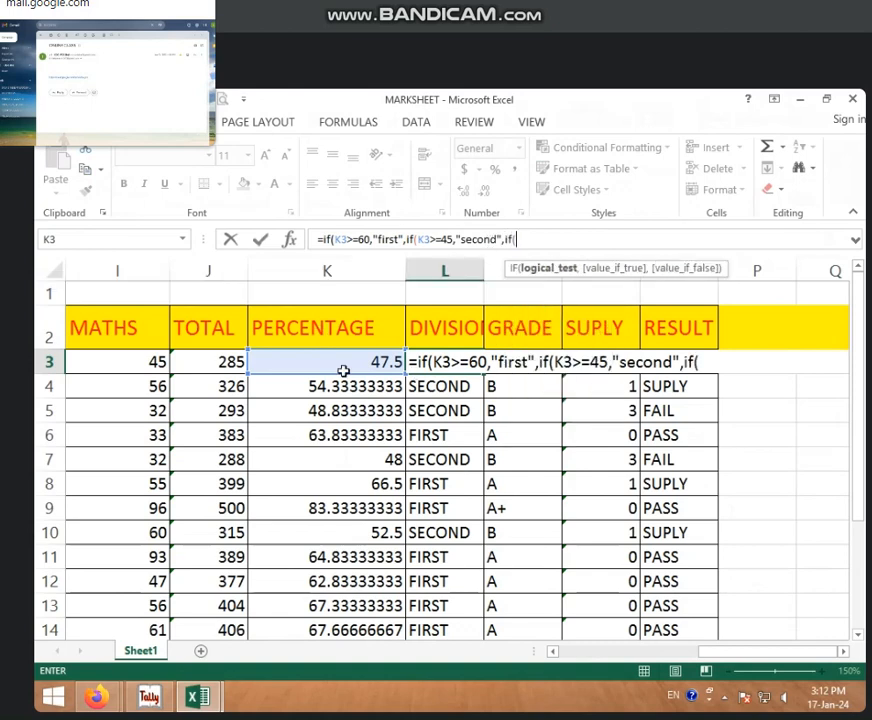
# Step: Give the third IF the logical test K3>=33 and the value "third" if true
pyautogui.click(378, 370)
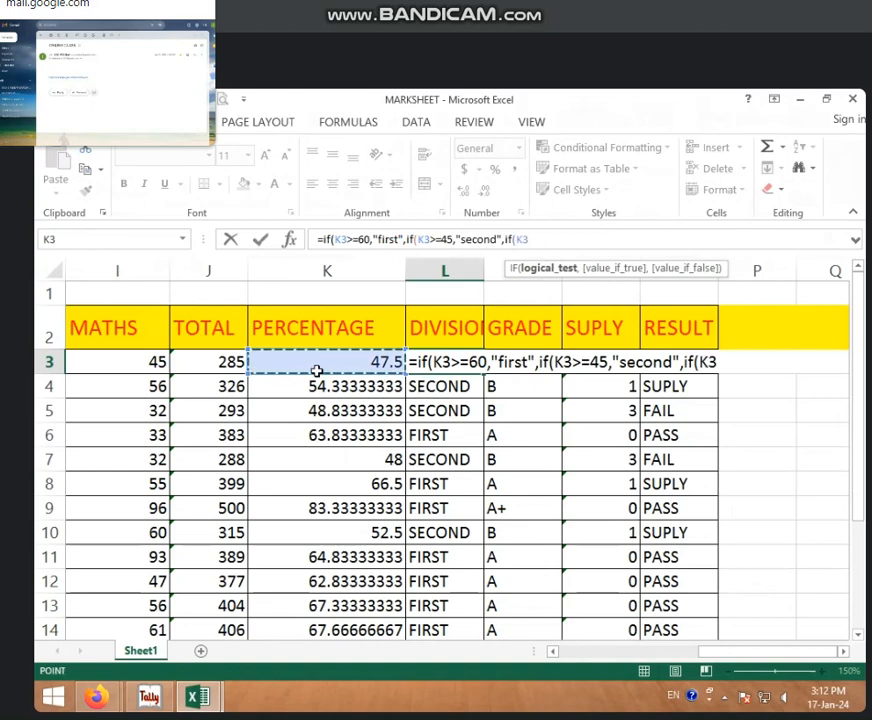
pyautogui.write('>=')
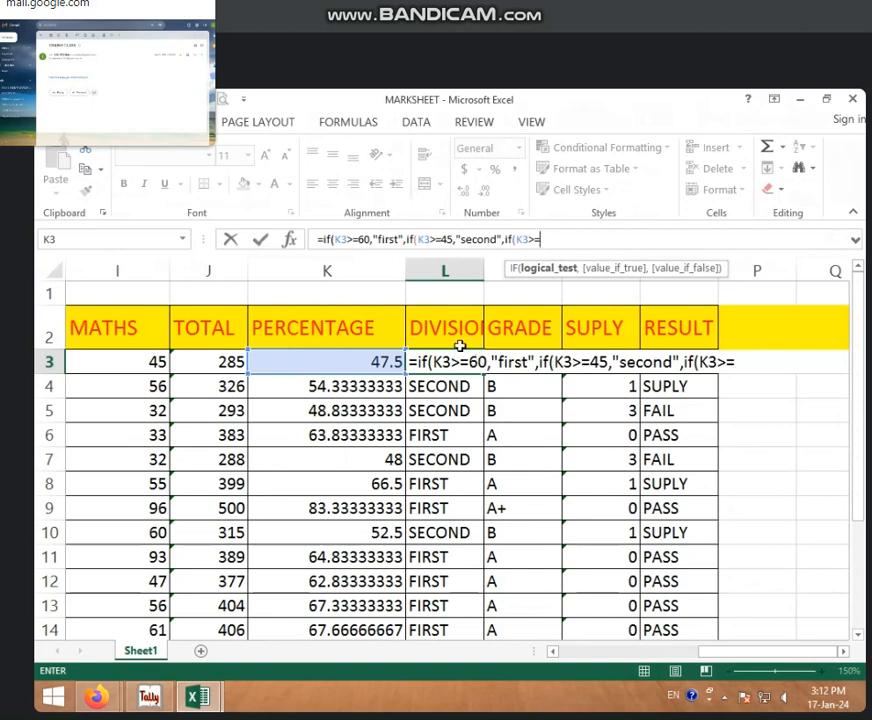
pyautogui.write('33')
pyautogui.write(',"t')
pyautogui.write('hi')
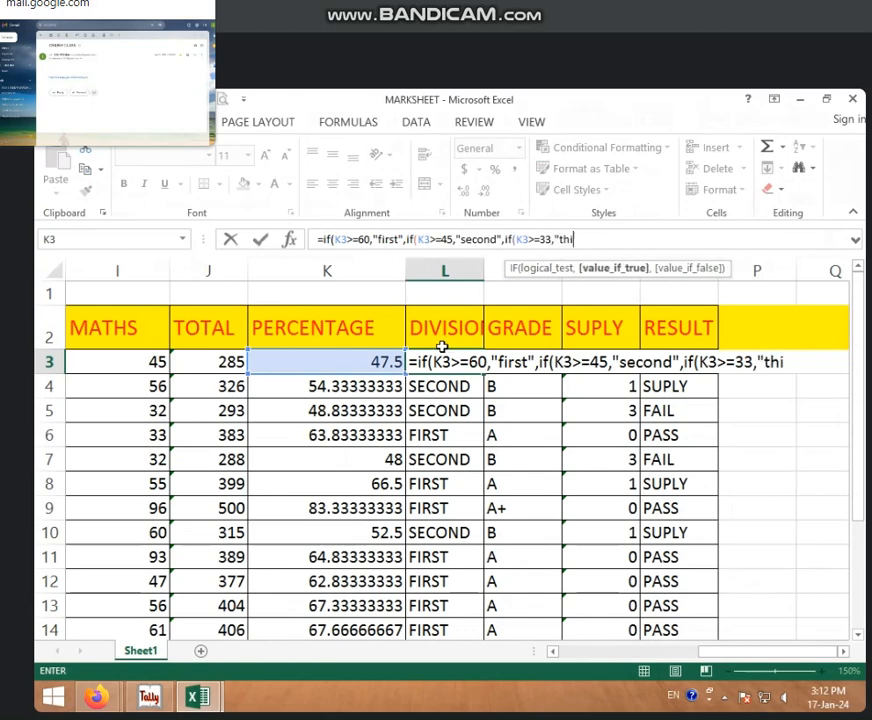
pyautogui.write('rd",')
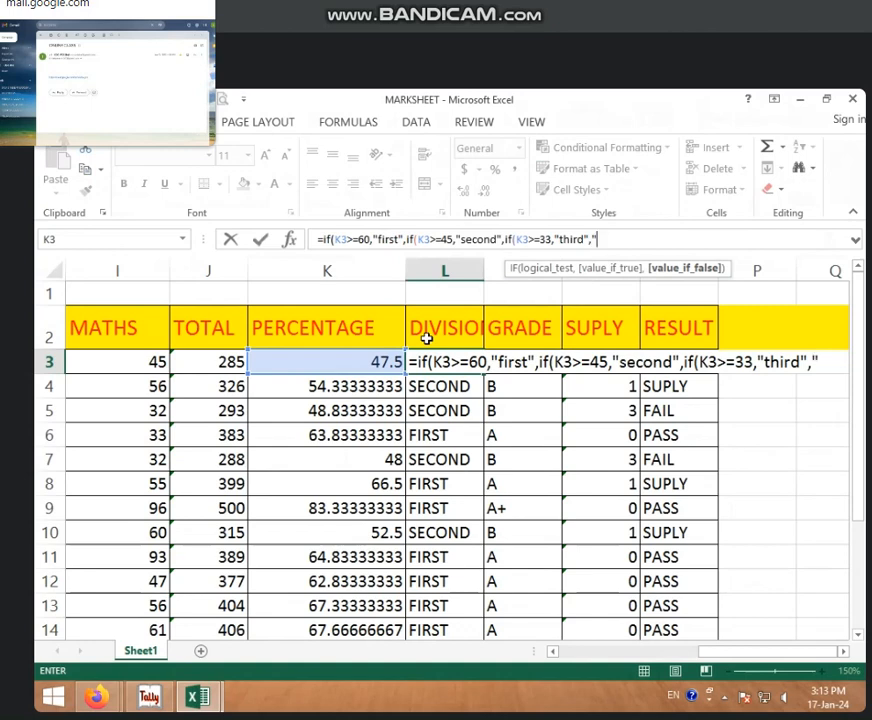
# Step: Enter "fail" as the final value if false, close all three IF functions and commit the L3 formula
pyautogui.write('fai')
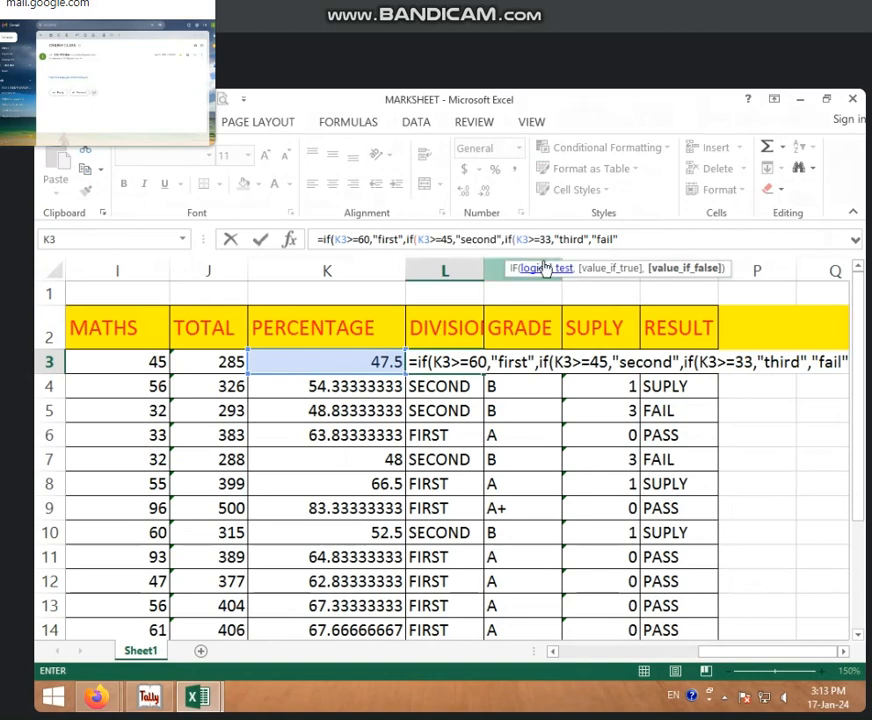
pyautogui.write('l")))')
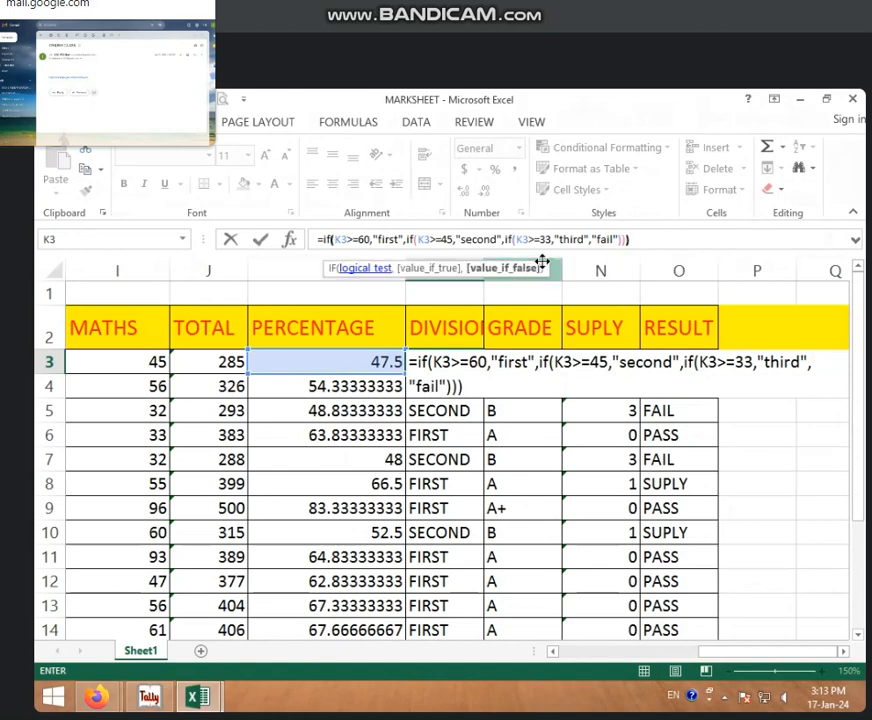
pyautogui.hotkey('ctrl', 'Return')
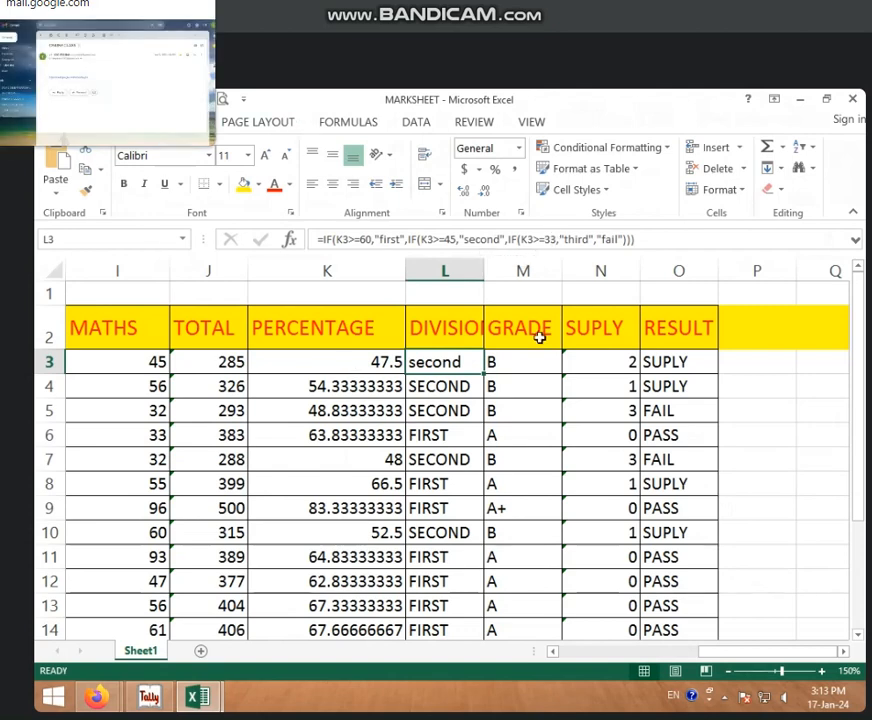
pyautogui.click(582, 388)
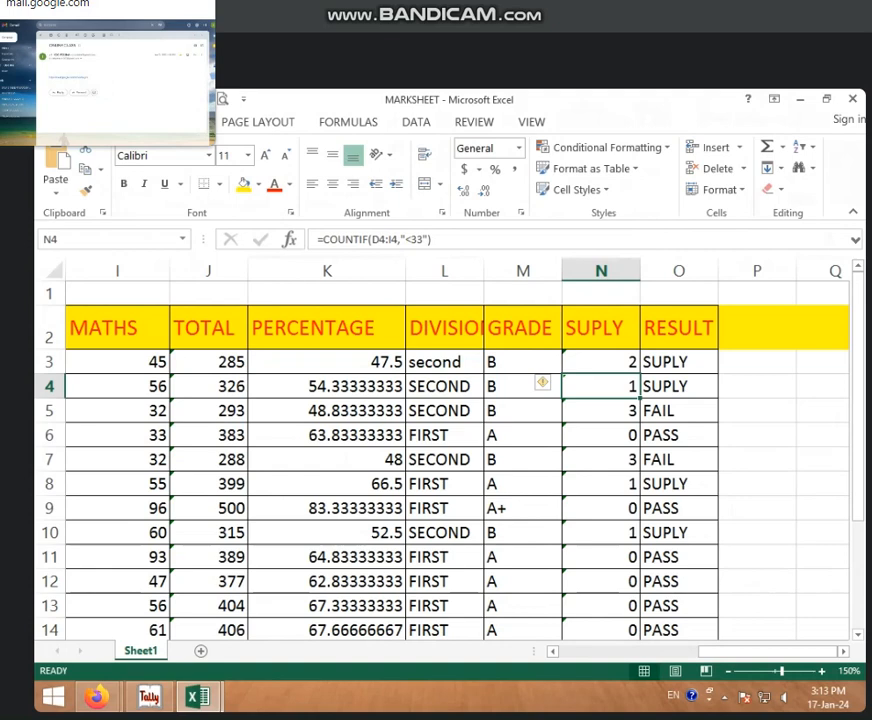
pyautogui.click(178, 122)
pyautogui.click(116, 122)
pyautogui.click(178, 122)
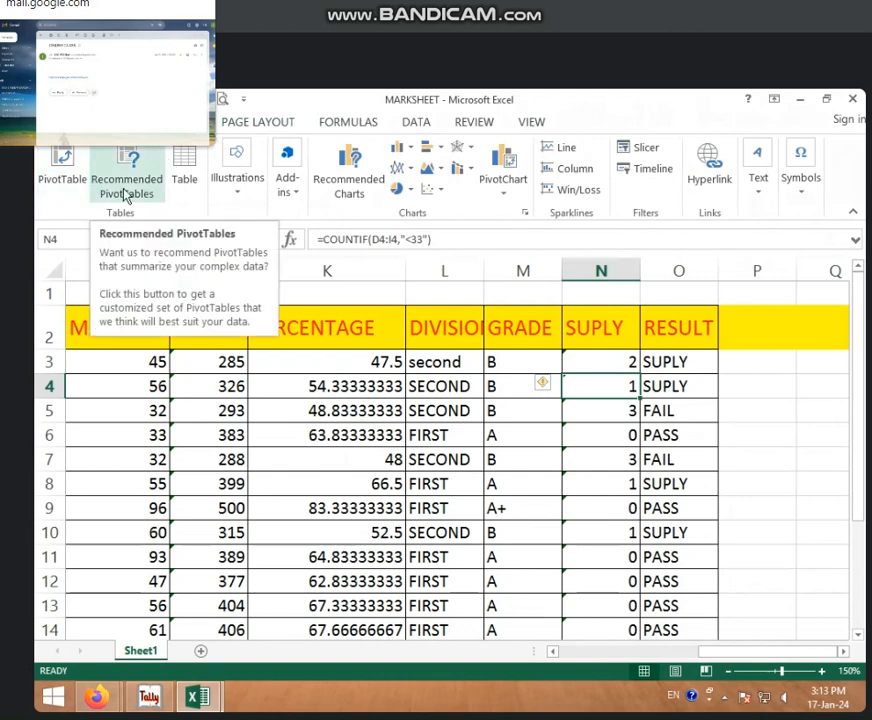
pyautogui.moveTo(702, 651); pyautogui.dragTo(578, 661)
pyautogui.click(119, 122)
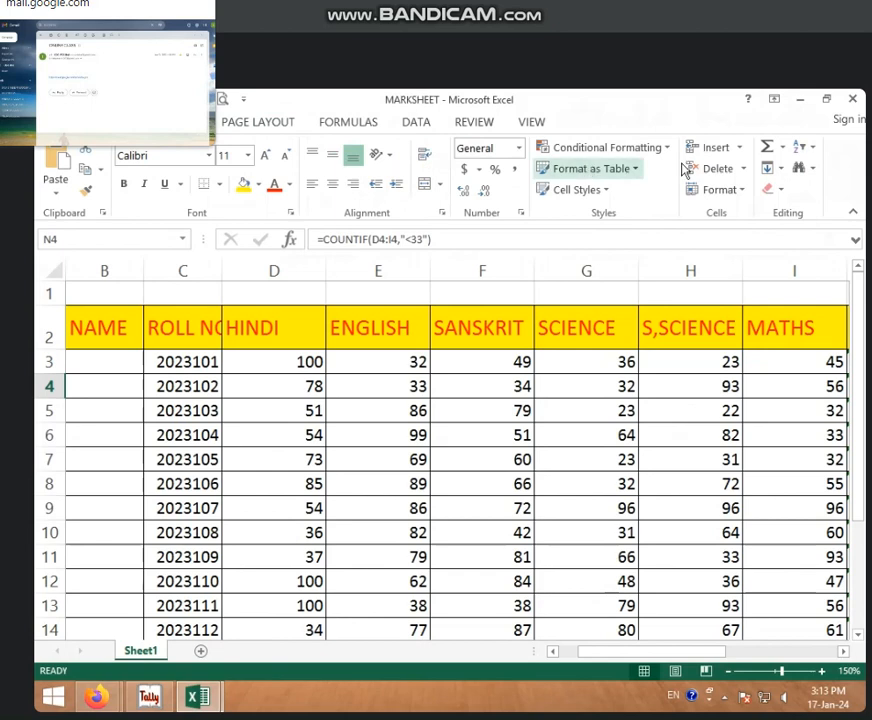
pyautogui.click(814, 148)
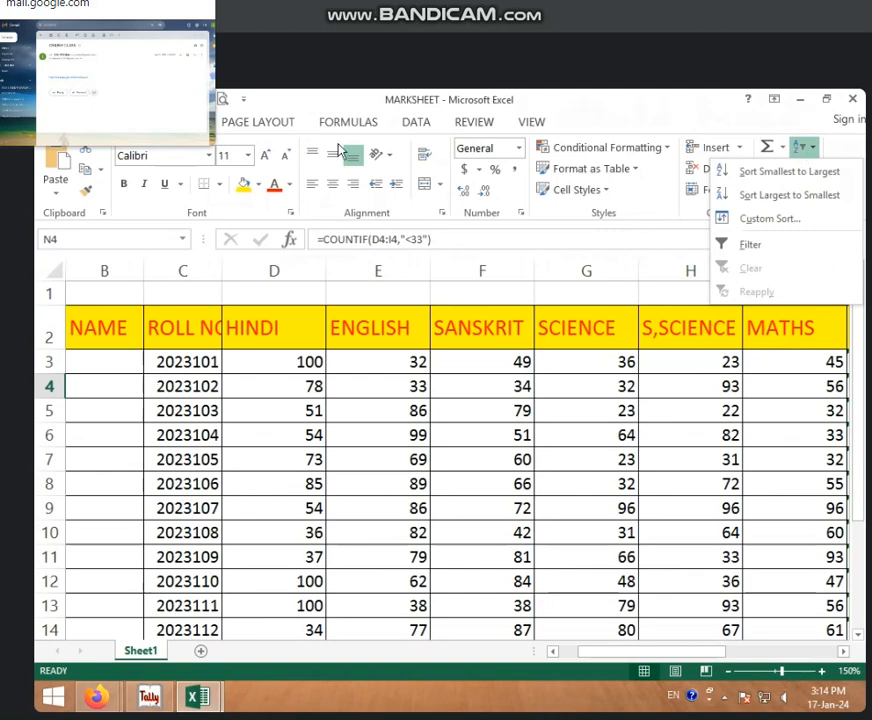
pyautogui.click(178, 122)
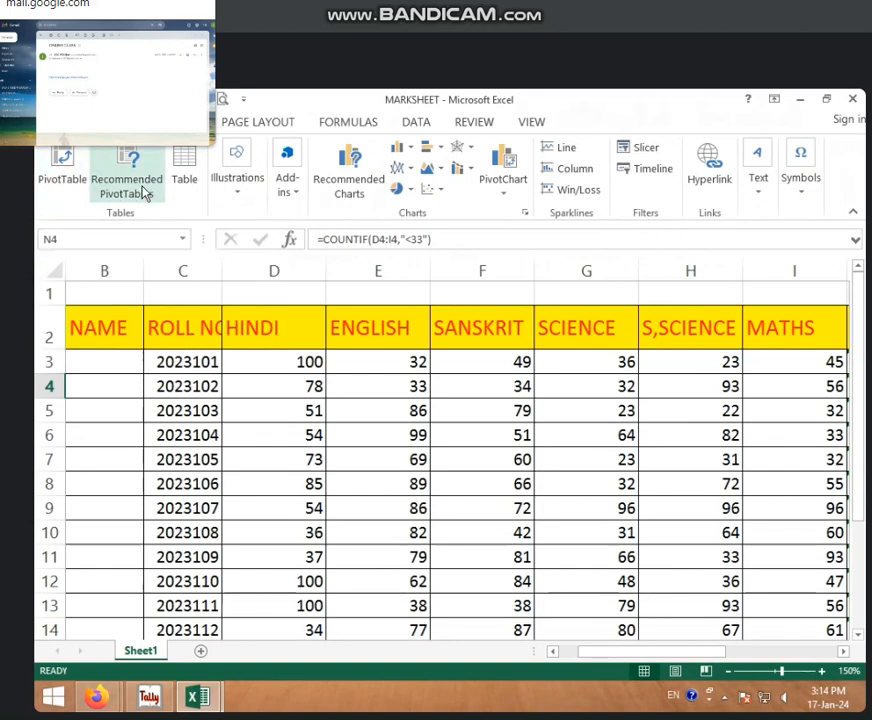
pyautogui.click(62, 170)
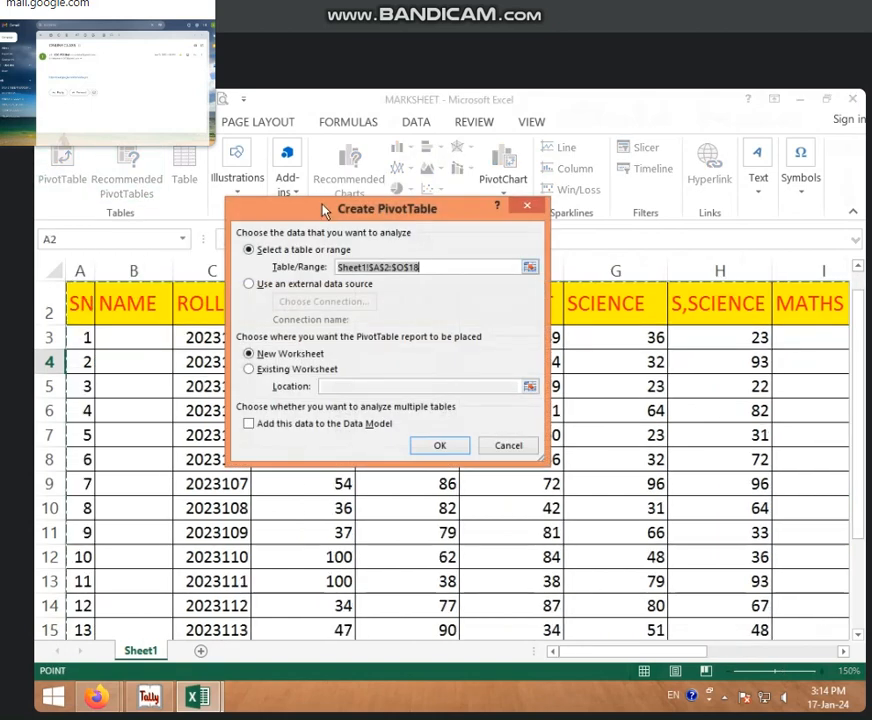
pyautogui.click(508, 447)
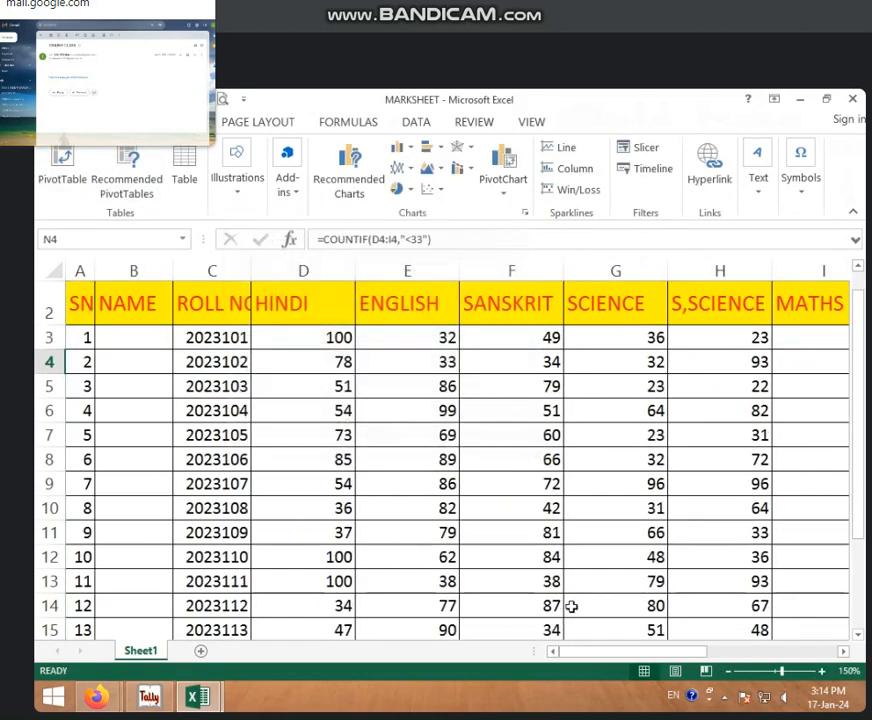
# Step: Select the marksheet range B2:J18, from NAME through TOTAL with all student rows, and start a PivotTable from it
pyautogui.click(729, 672)
pyautogui.click(729, 672)
pyautogui.click(729, 672)
pyautogui.click(729, 672)
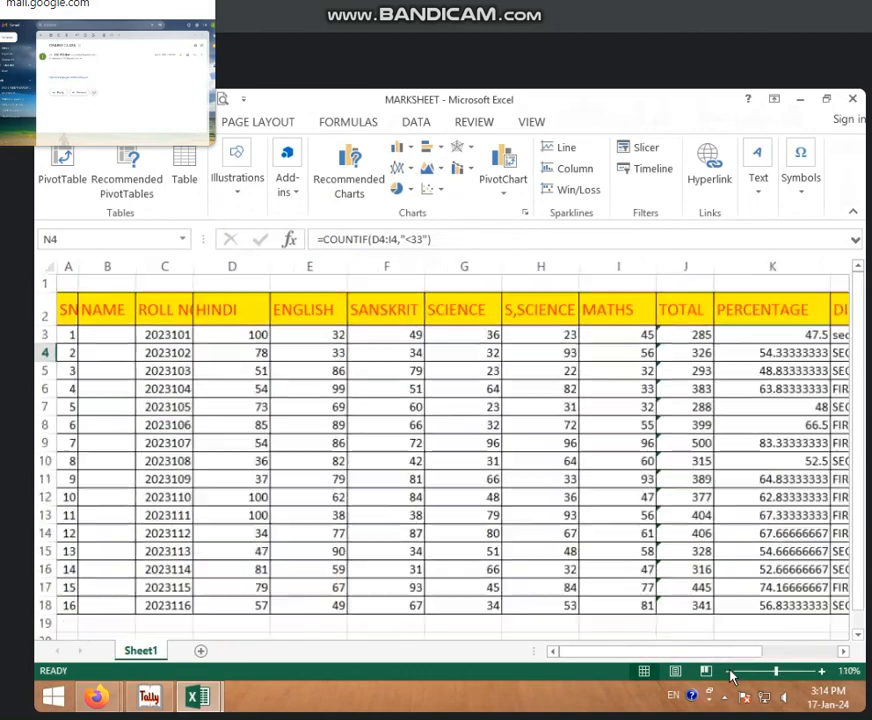
pyautogui.click(729, 672)
pyautogui.click(729, 672)
pyautogui.click(729, 672)
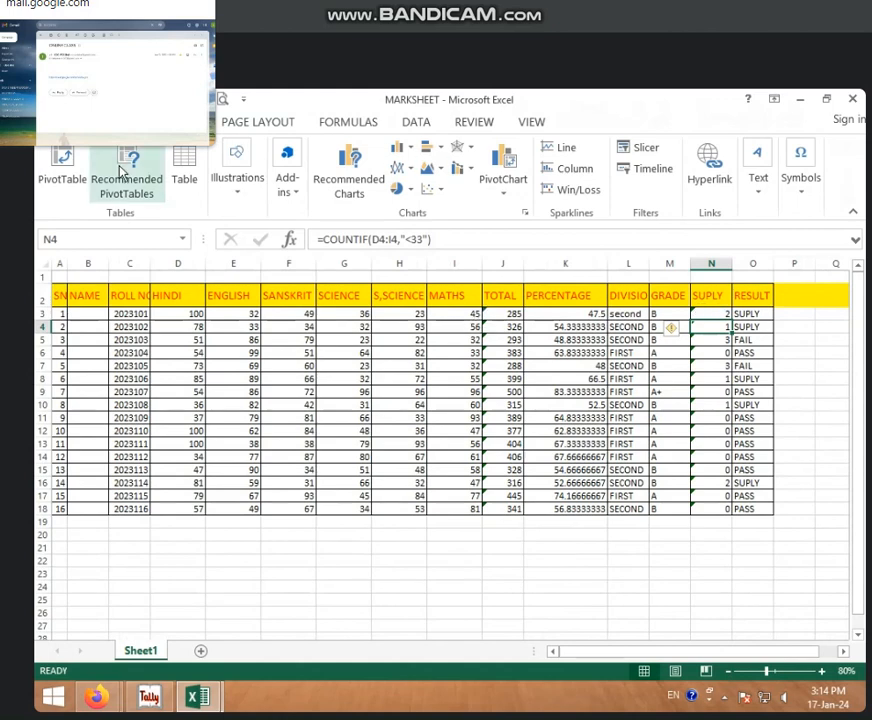
pyautogui.click(64, 172)
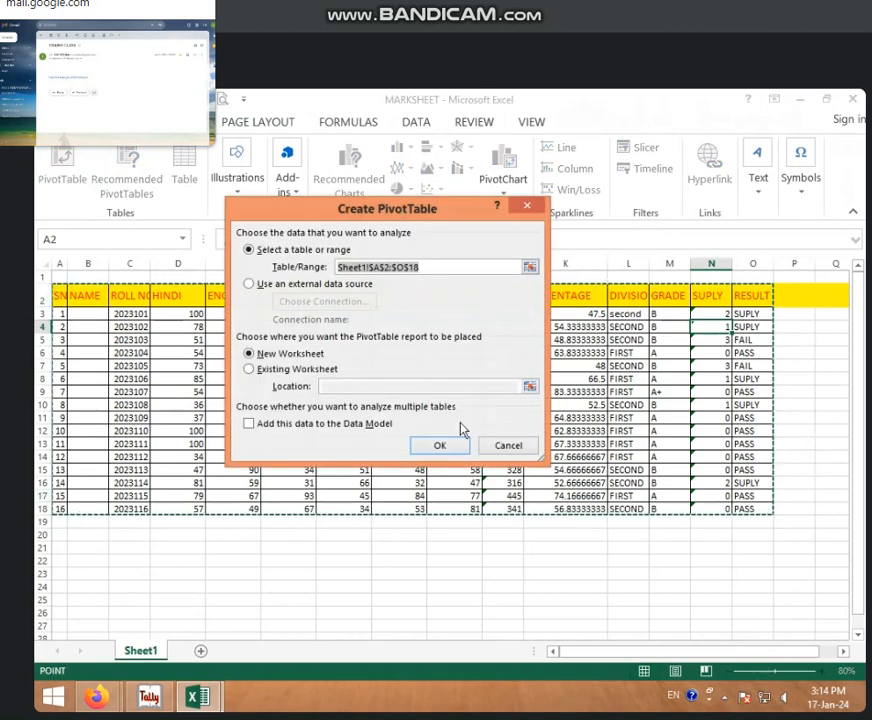
pyautogui.click(500, 445)
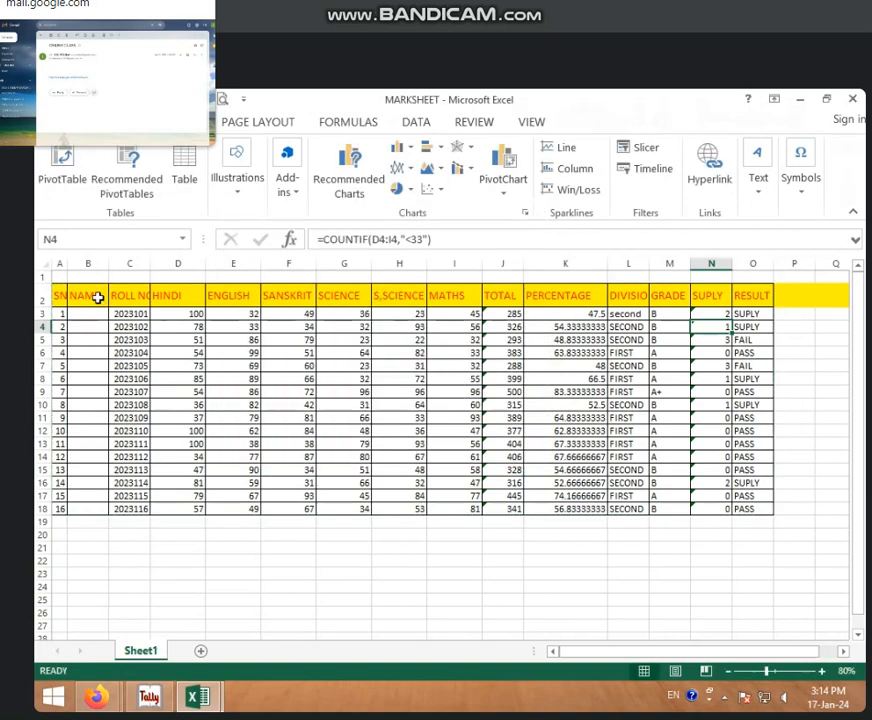
pyautogui.moveTo(95, 294); pyautogui.dragTo(505, 508)
pyautogui.click(62, 162)
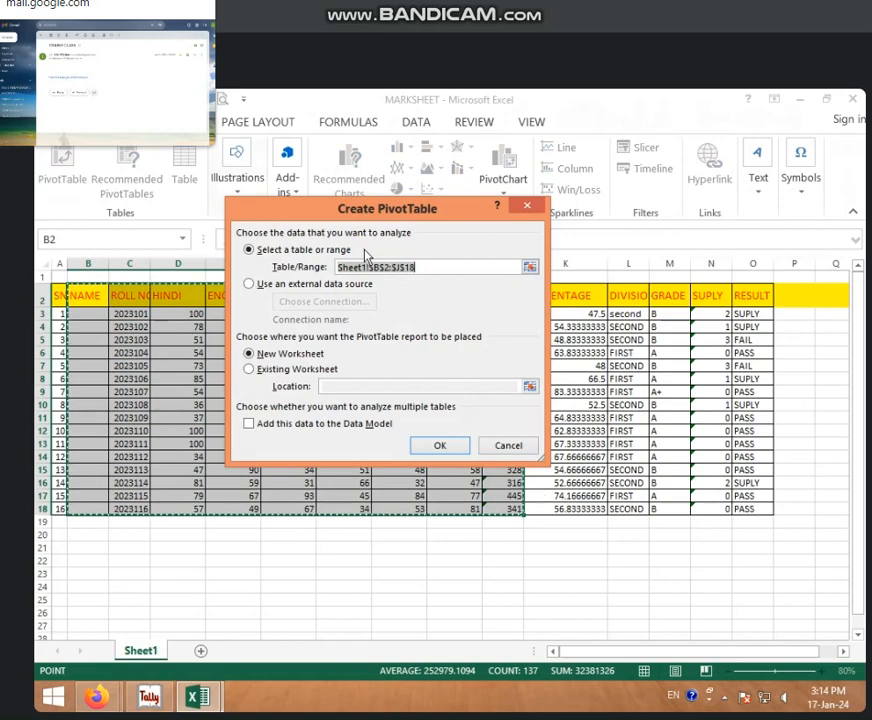
# Step: Create the PivotTable from the selected table range and place it on a new worksheet
pyautogui.moveTo(373, 199); pyautogui.dragTo(501, 205)
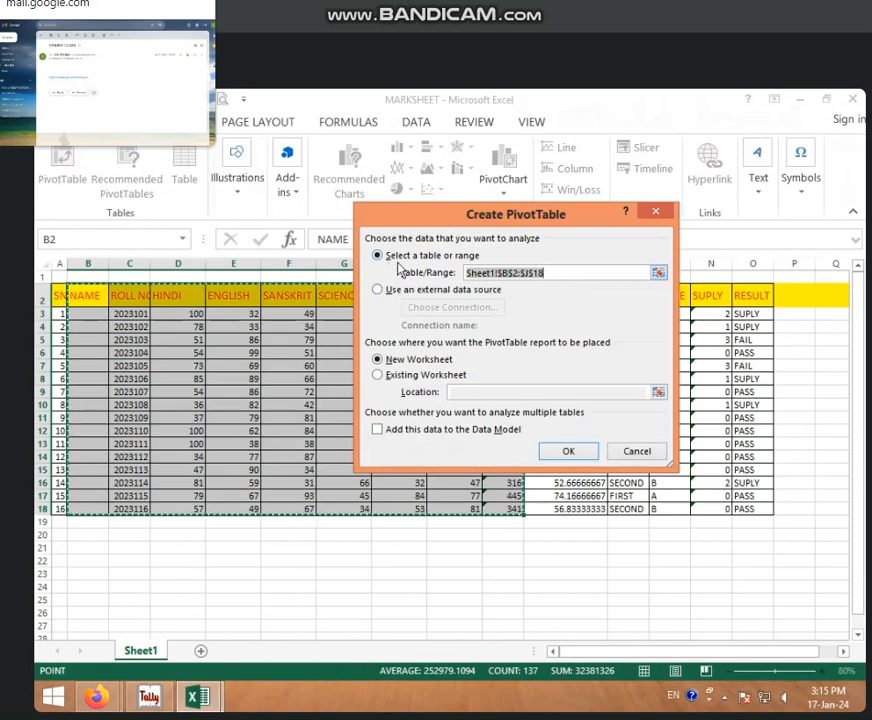
pyautogui.click(394, 293)
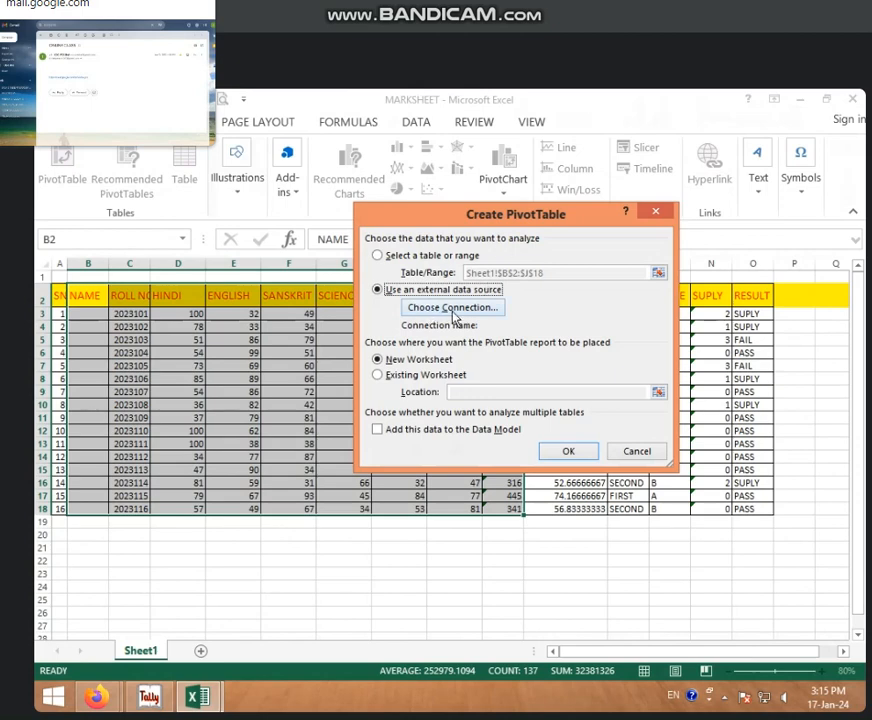
pyautogui.click(379, 256)
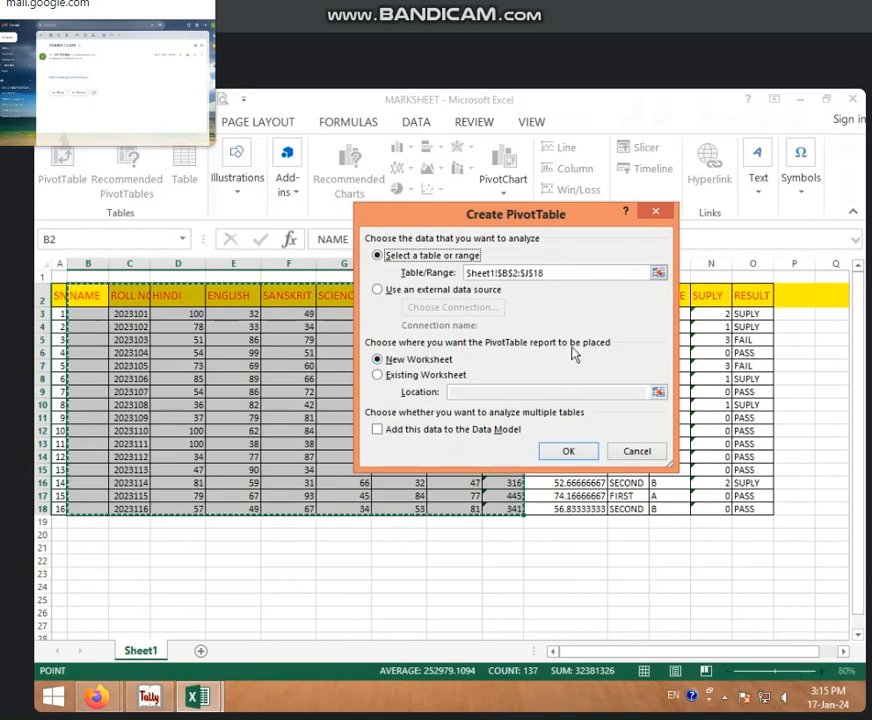
pyautogui.click(389, 377)
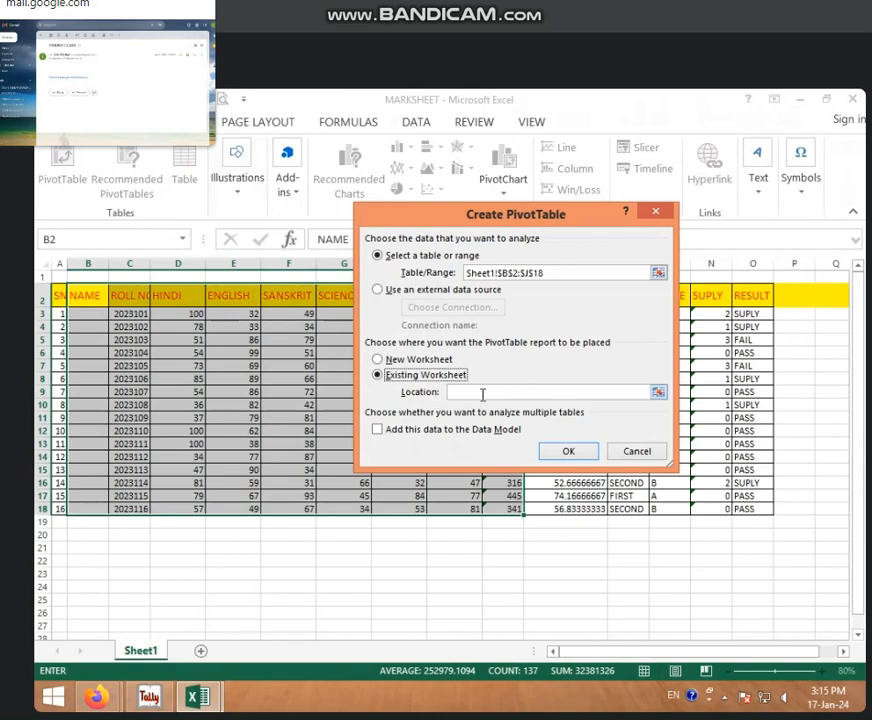
pyautogui.click(396, 363)
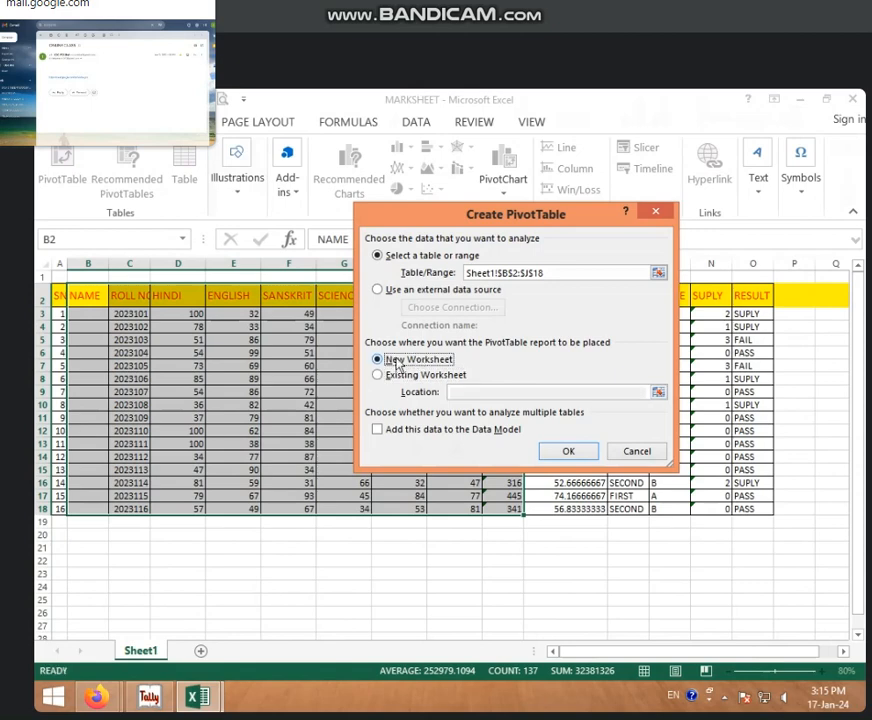
pyautogui.click(566, 451)
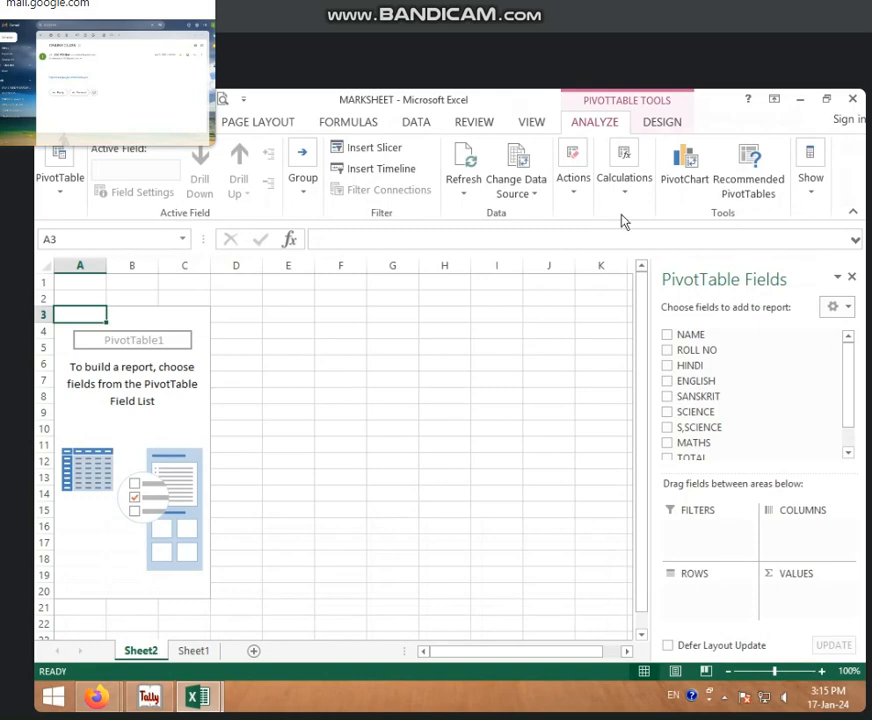
# Step: Try the NAME field as the PivotTable's row labels, check it against the data on Sheet1, and remove it again
pyautogui.click(196, 652)
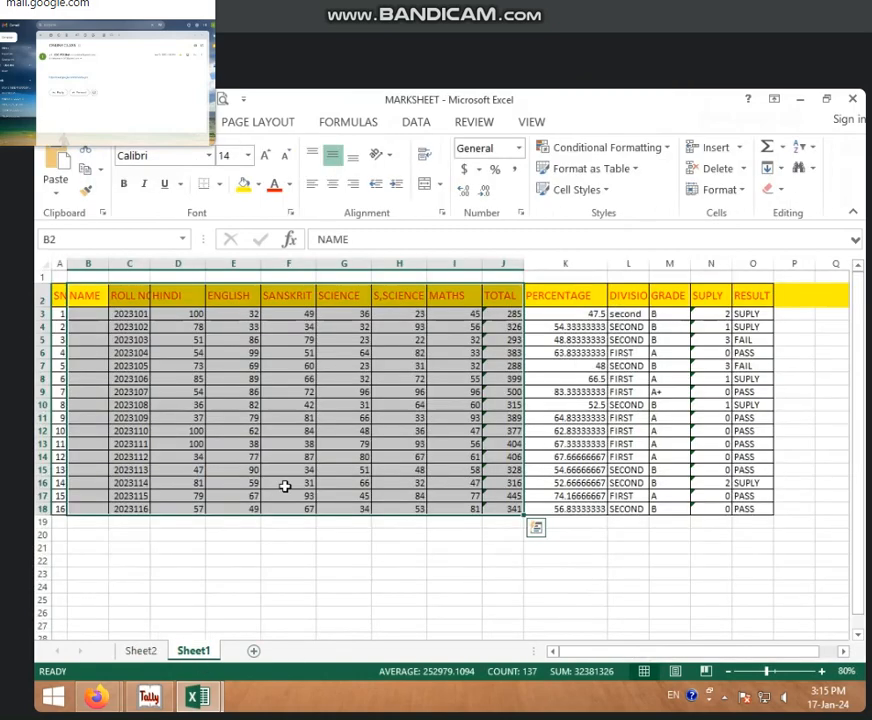
pyautogui.click(141, 651)
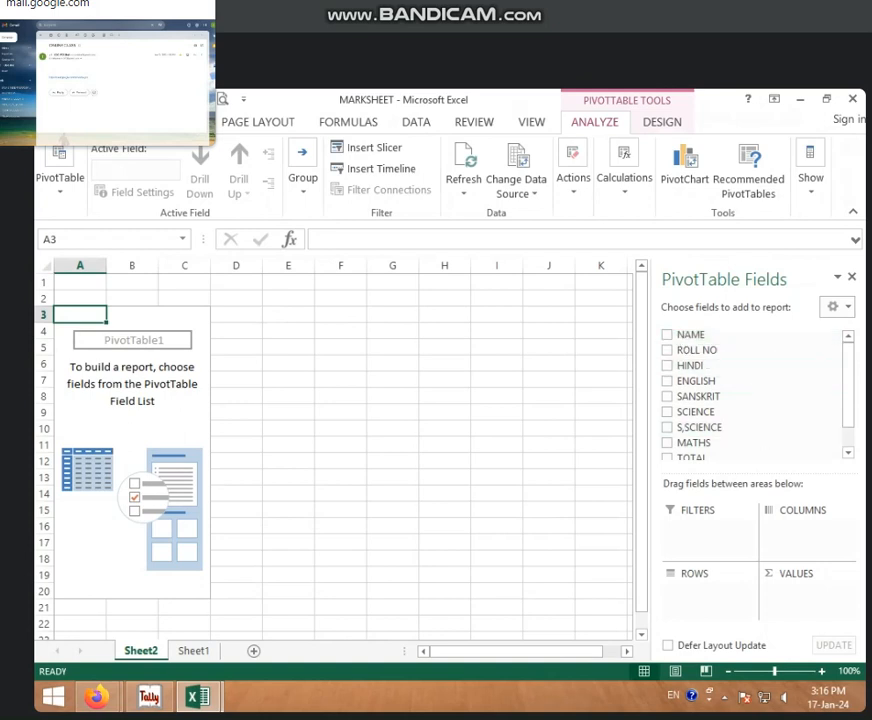
pyautogui.click(667, 336)
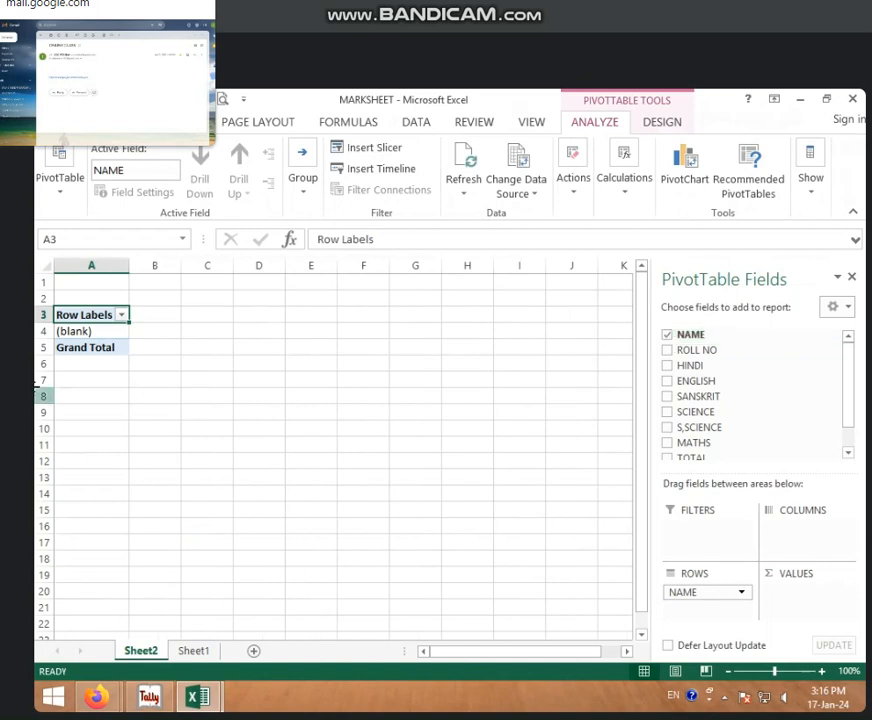
pyautogui.click(191, 654)
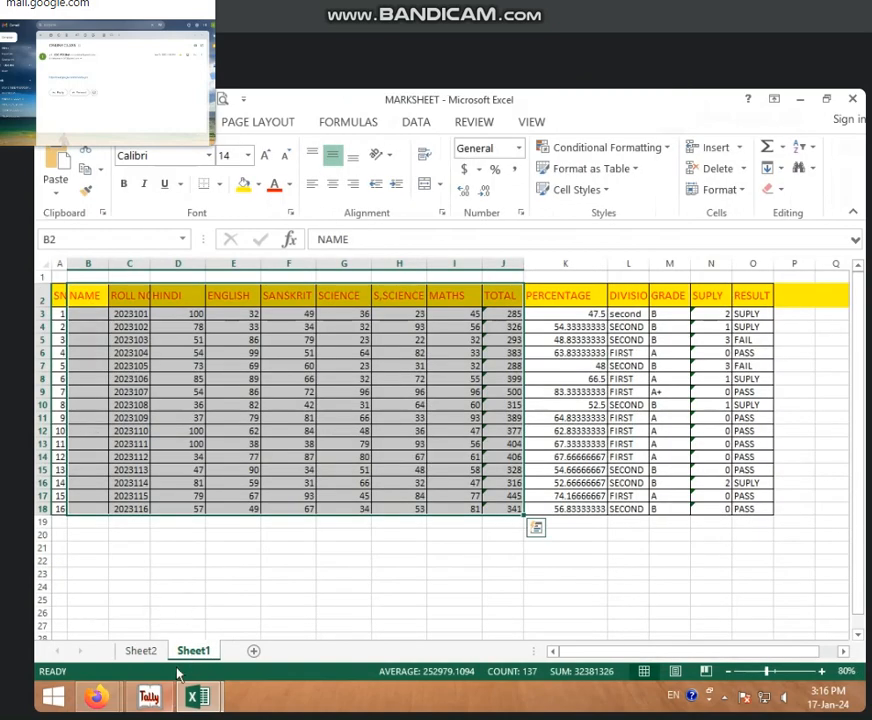
pyautogui.click(143, 654)
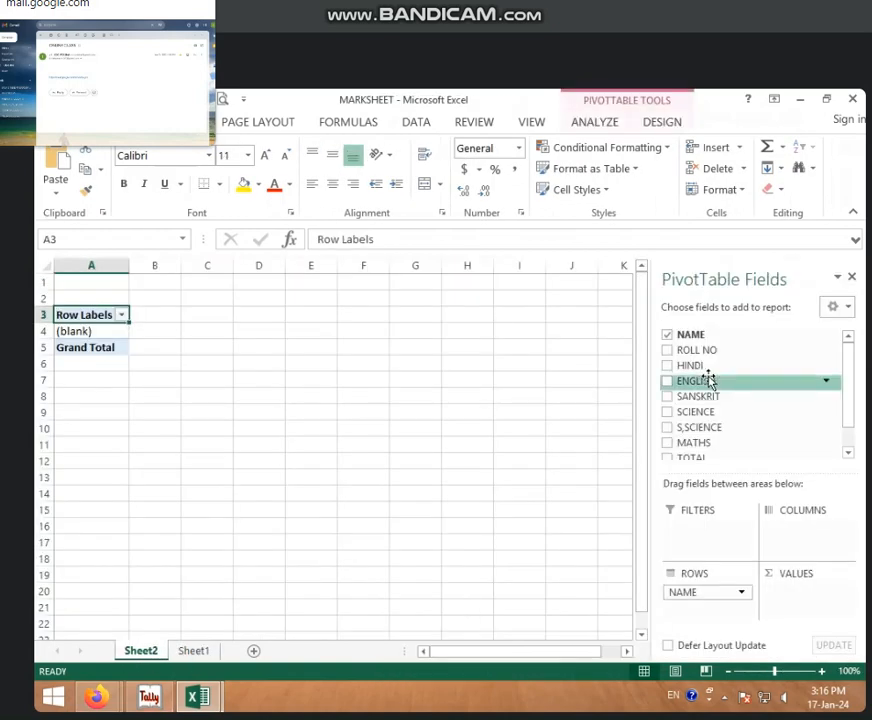
pyautogui.click(672, 340)
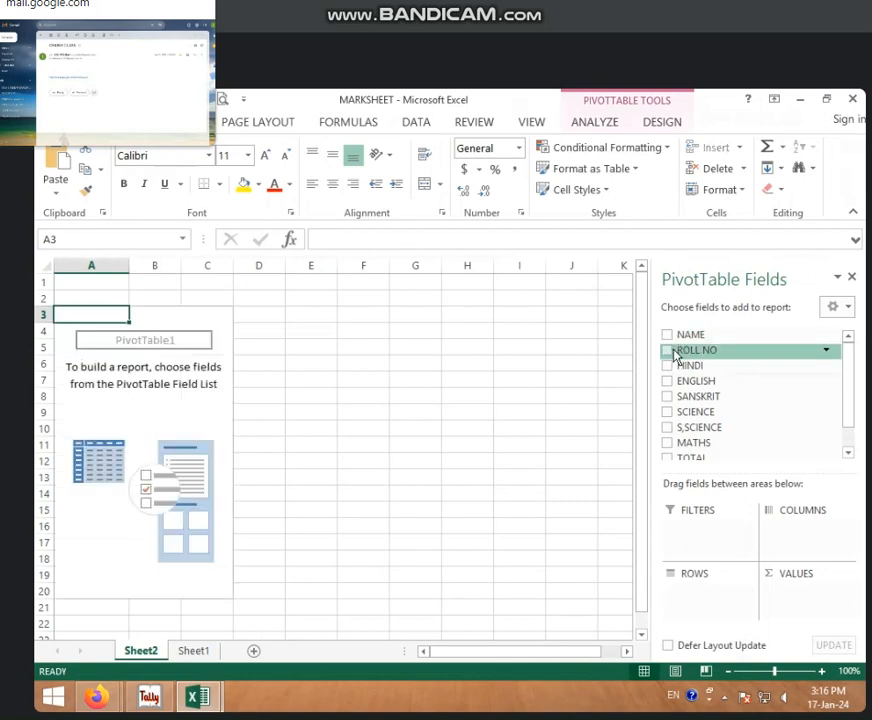
# Step: Add the ROLL NO field to the PivotTable on Sheet2
pyautogui.click(667, 350)
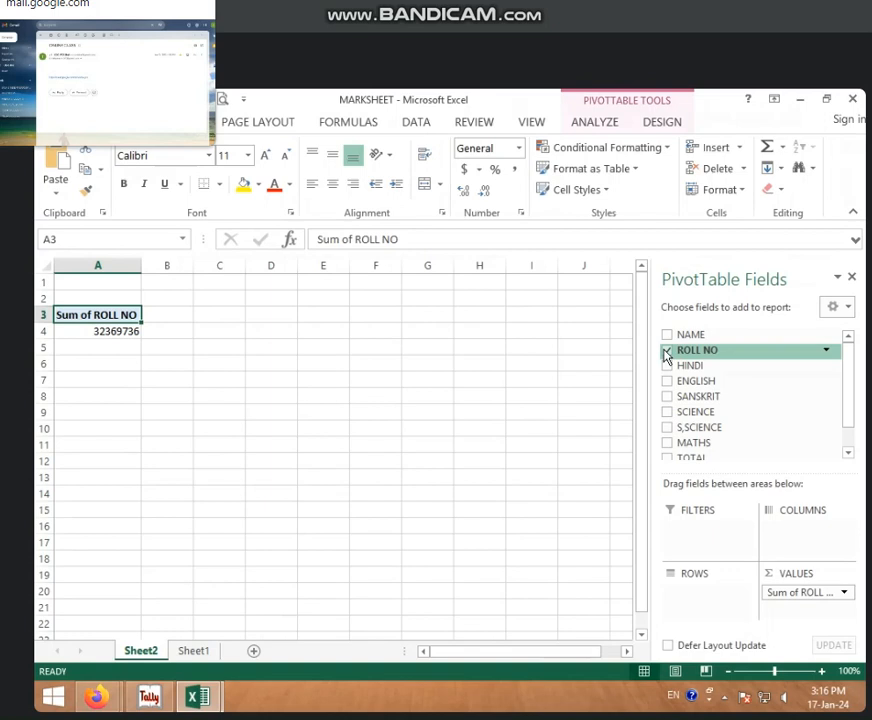
# Step: Try the ROLL NO field as PivotTable rows, values and columns, and leave it as the row labels
pyautogui.click(791, 593)
pyautogui.moveTo(791, 596); pyautogui.dragTo(712, 610)
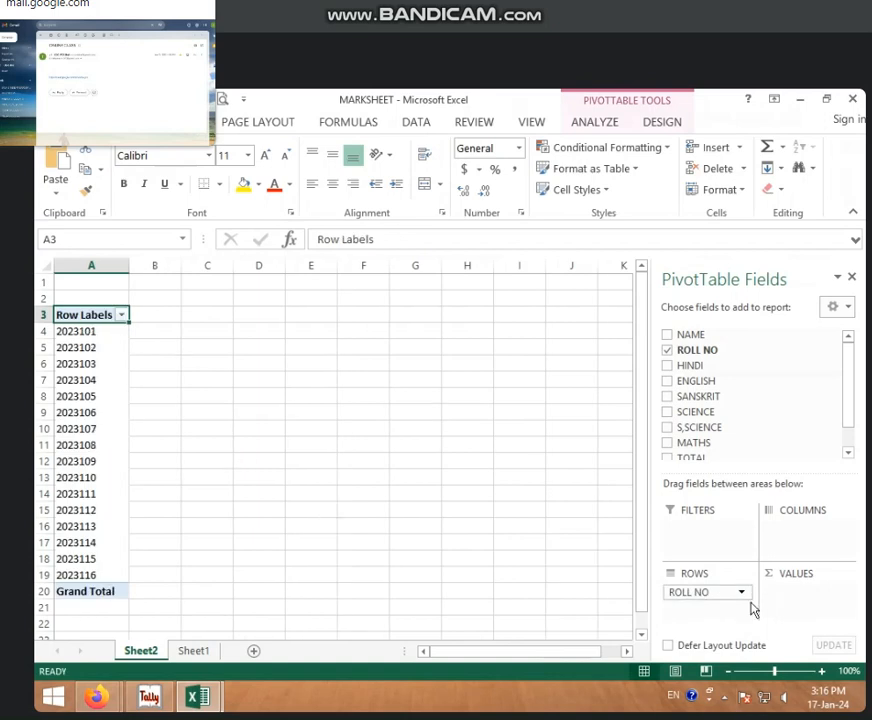
pyautogui.moveTo(700, 594); pyautogui.dragTo(823, 617)
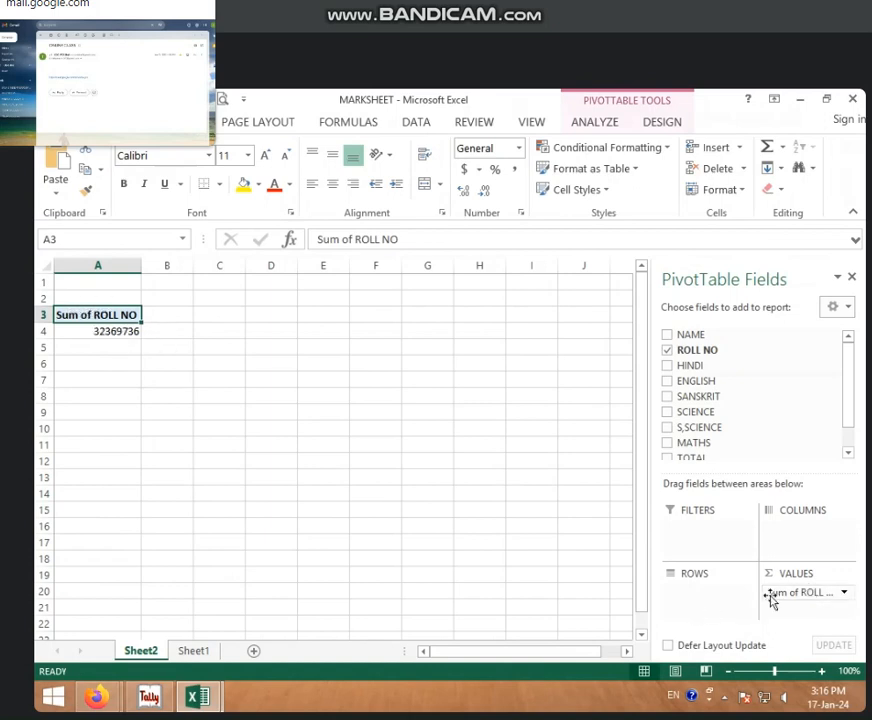
pyautogui.moveTo(775, 596); pyautogui.dragTo(798, 531)
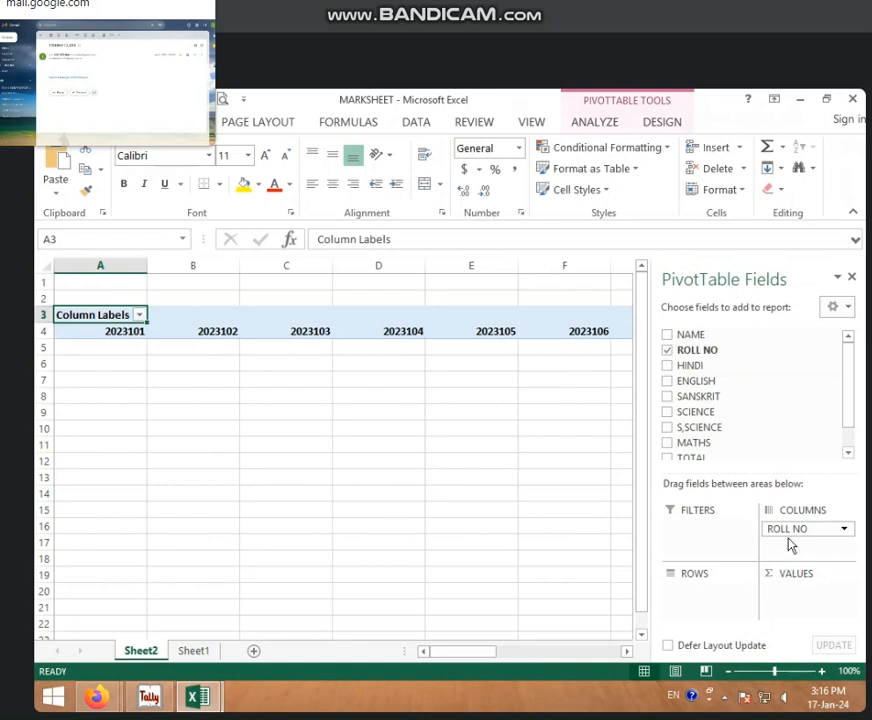
pyautogui.moveTo(790, 530); pyautogui.dragTo(707, 598)
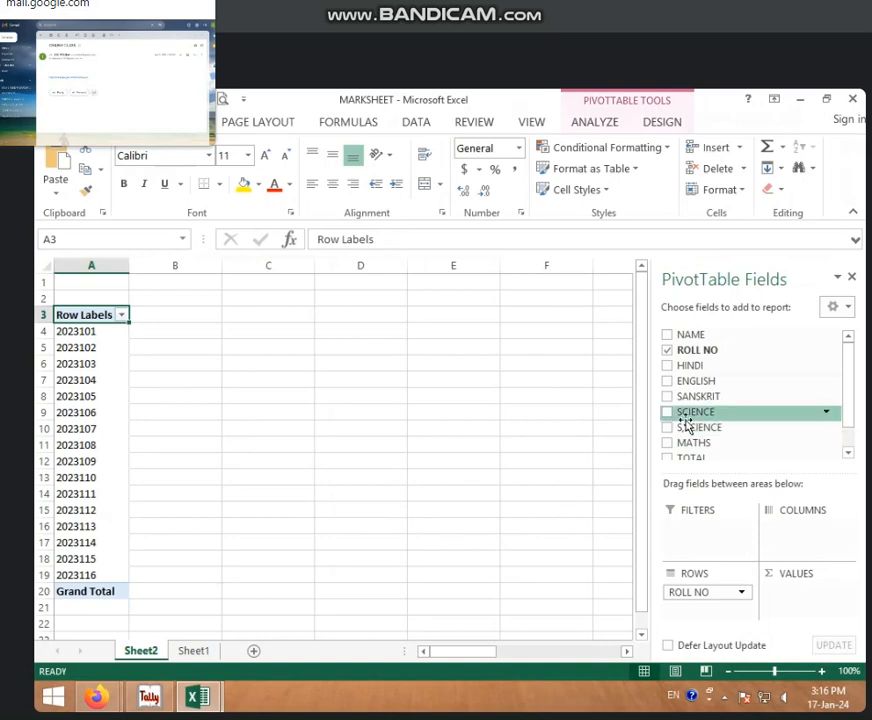
# Step: Add the TOTAL and HINDI fields as summed values beside the roll numbers, and remove TOTAL again
pyautogui.scroll(-2, 686, 425)
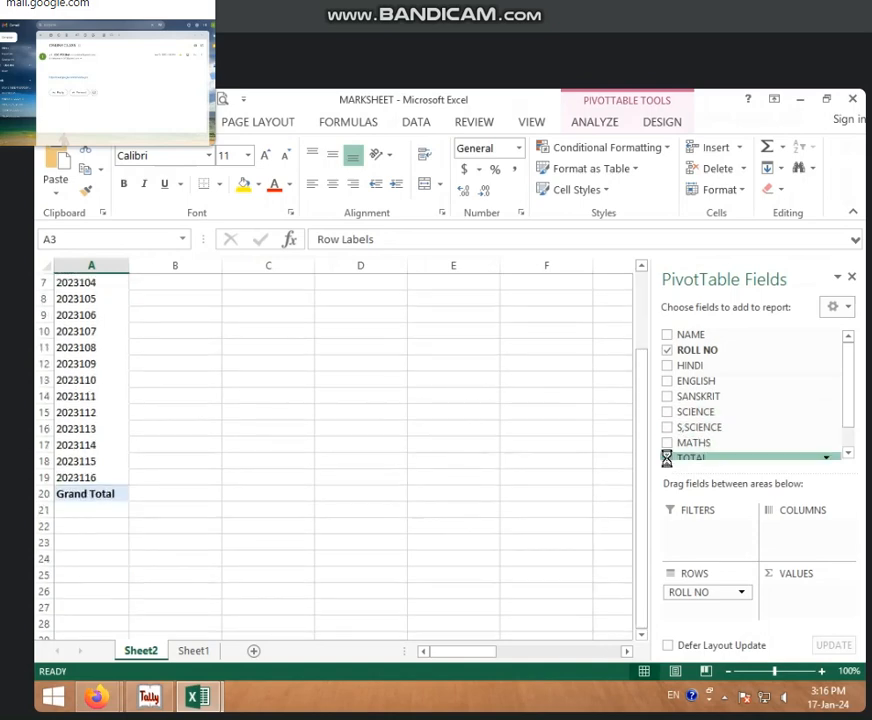
pyautogui.click(666, 457)
pyautogui.scroll(2, 140, 325)
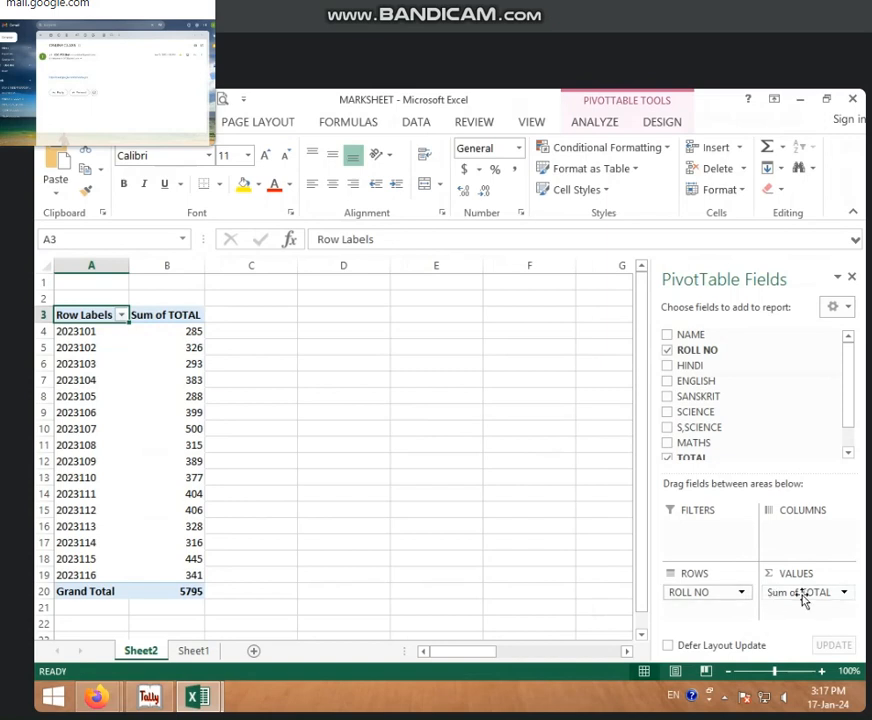
pyautogui.click(667, 366)
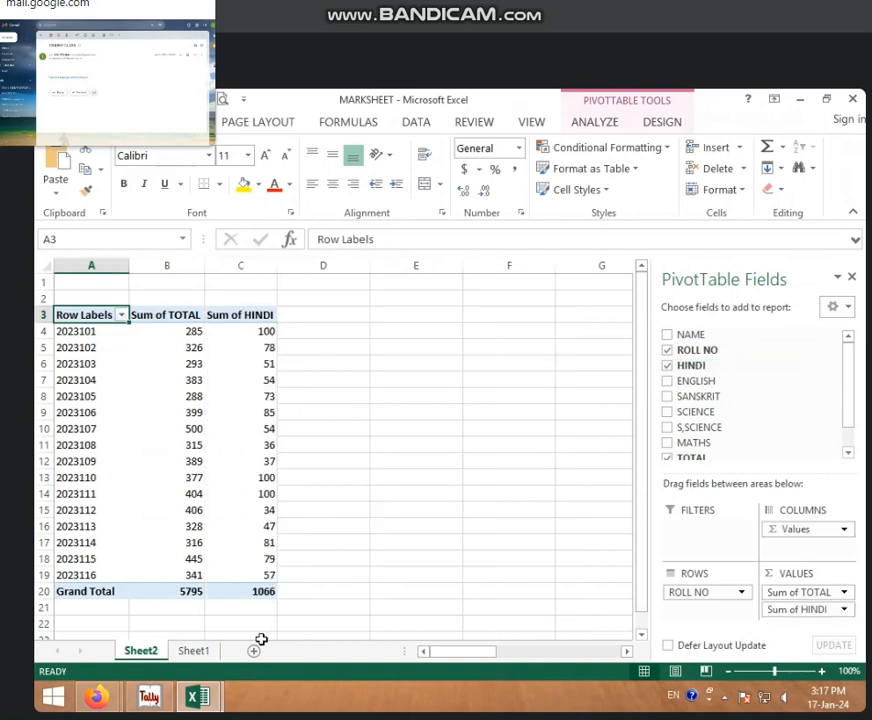
pyautogui.click(667, 459)
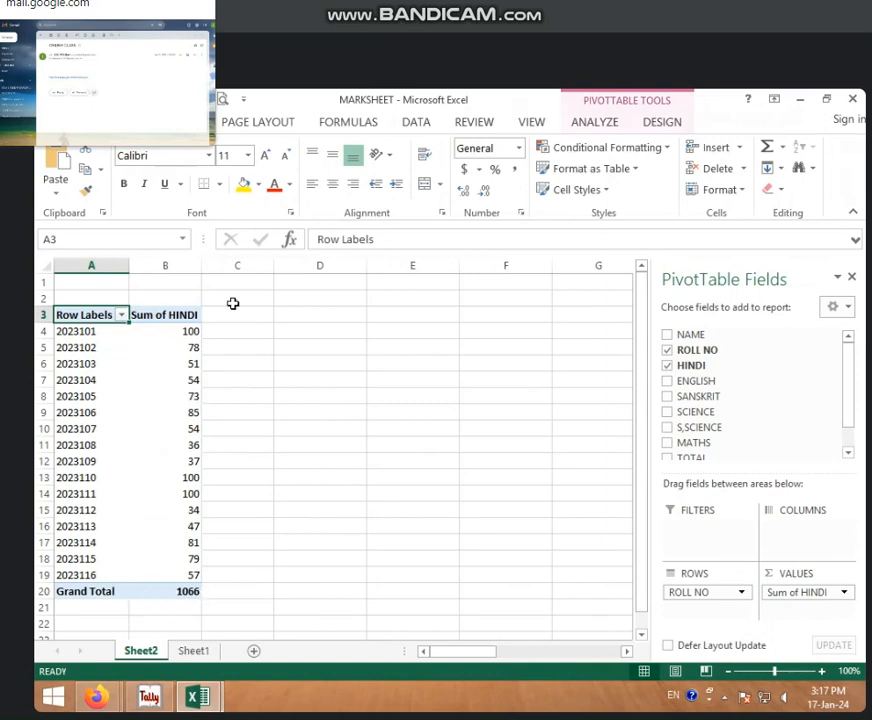
# Step: Filter the PivotTable's row labels to show only the first and fourth roll numbers
pyautogui.click(122, 315)
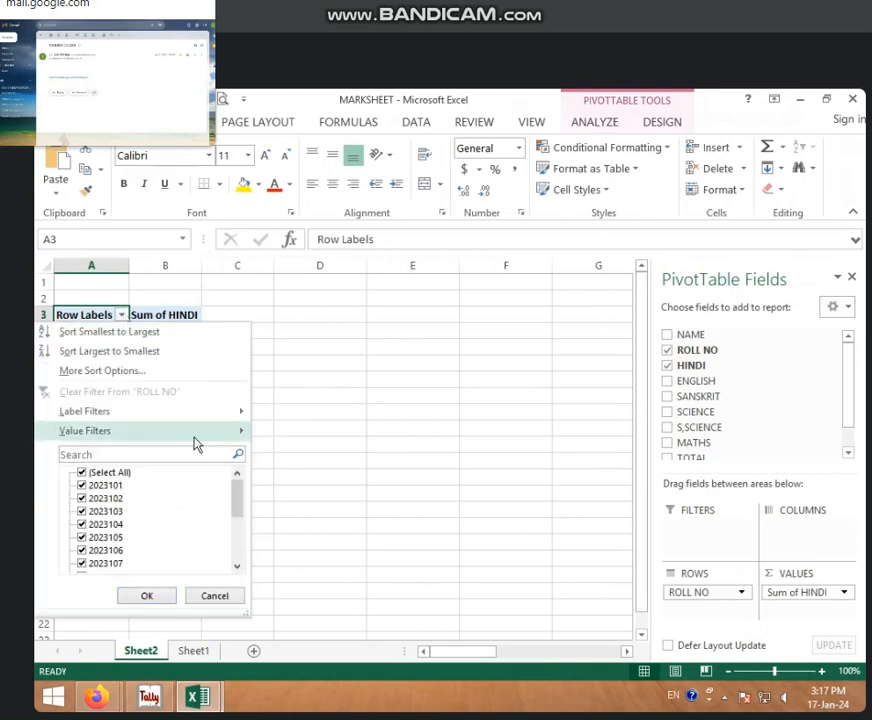
pyautogui.click(81, 473)
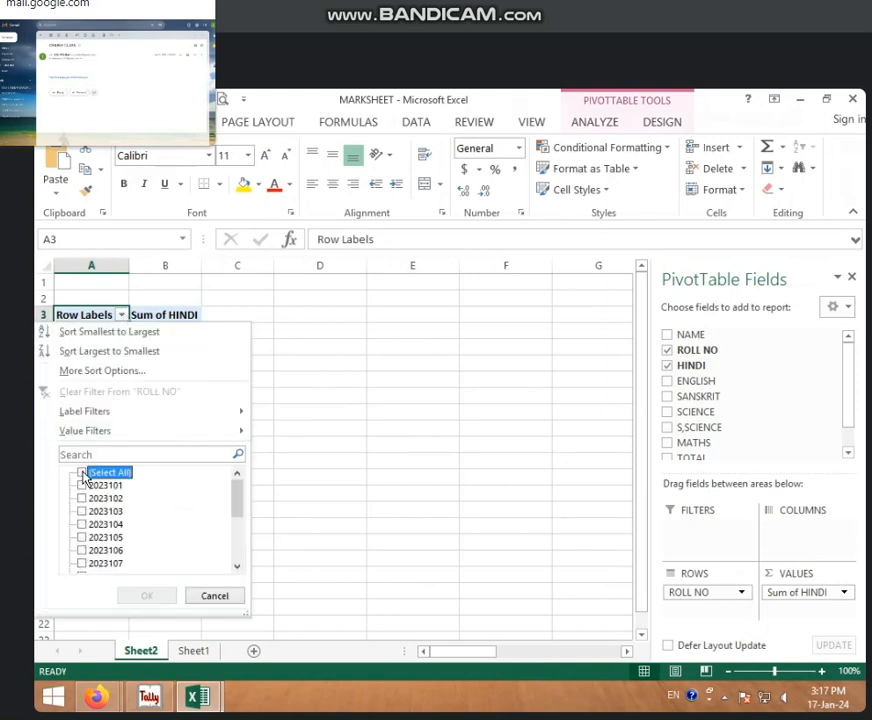
pyautogui.click(82, 485)
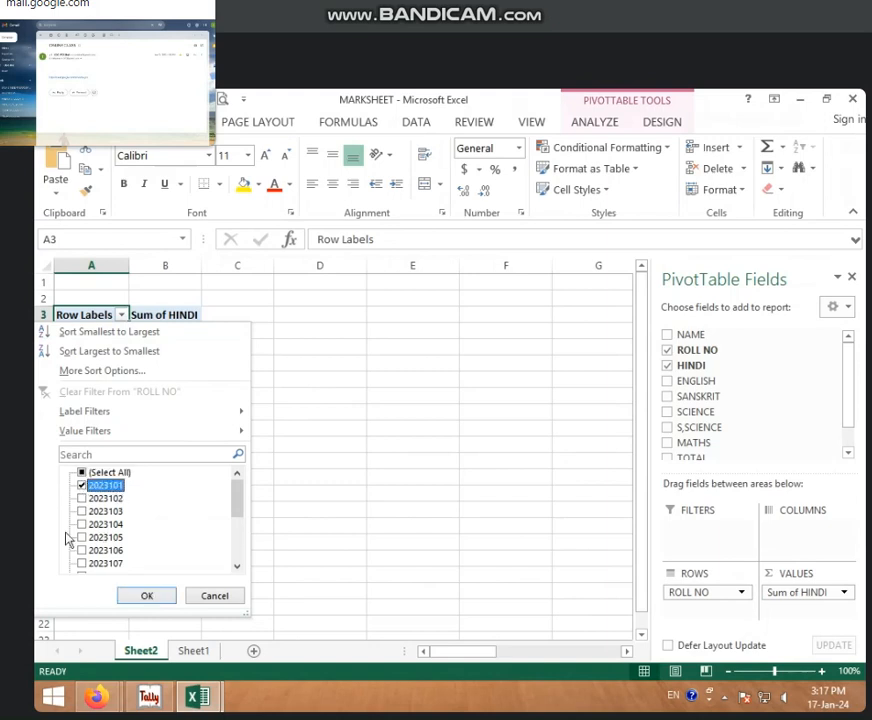
pyautogui.click(81, 525)
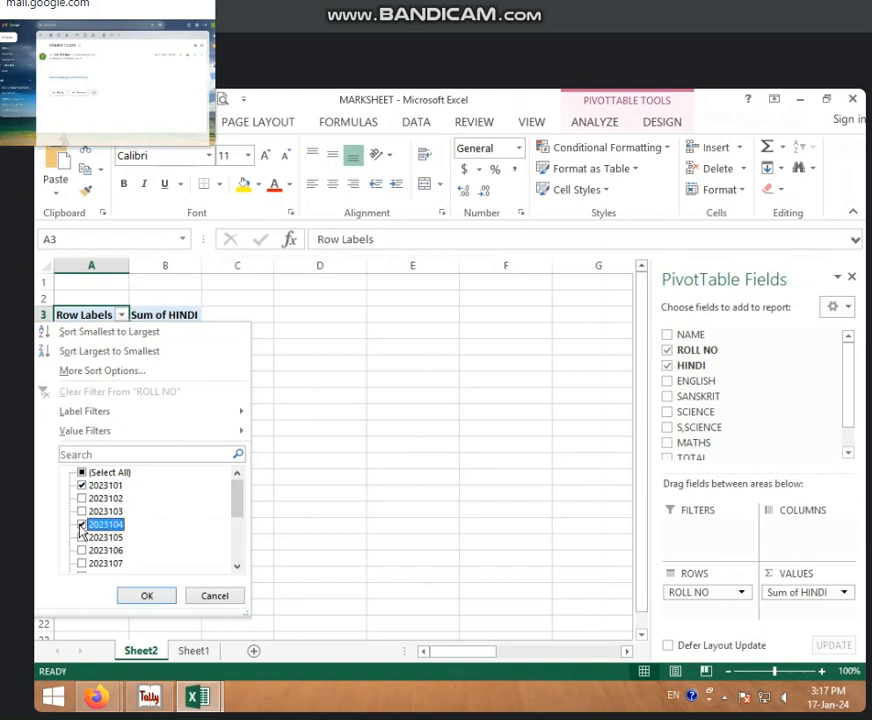
pyautogui.click(146, 595)
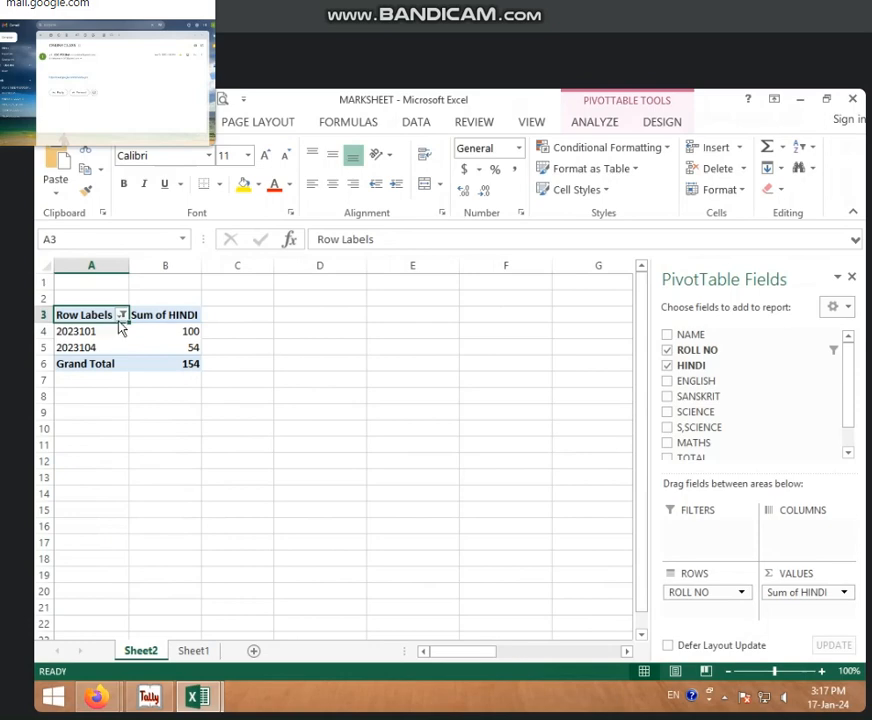
# Step: Reselect all roll numbers in the row label filter and apply it
pyautogui.click(121, 314)
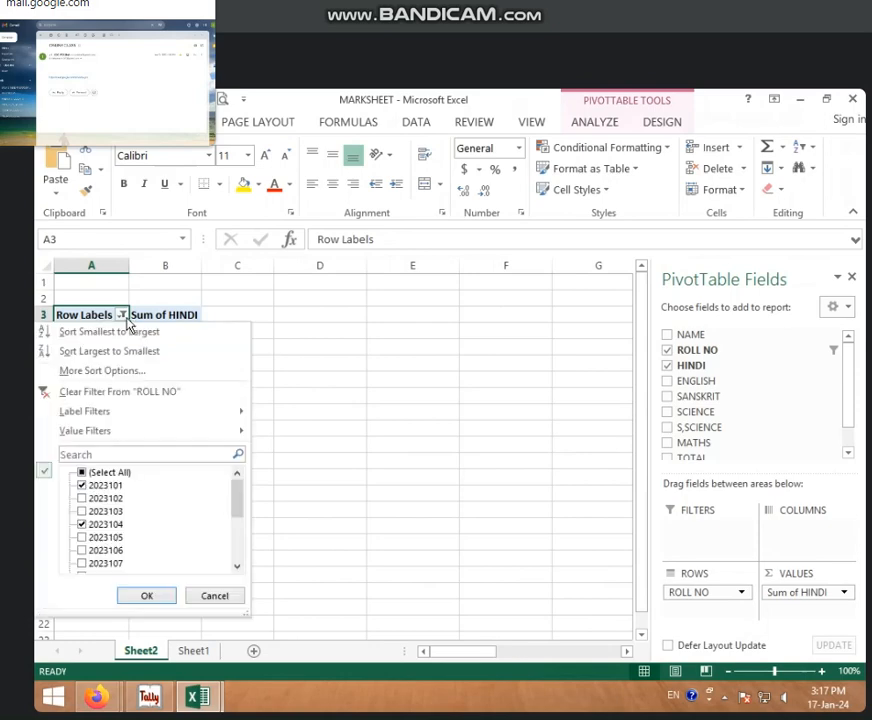
pyautogui.click(81, 472)
pyautogui.click(166, 598)
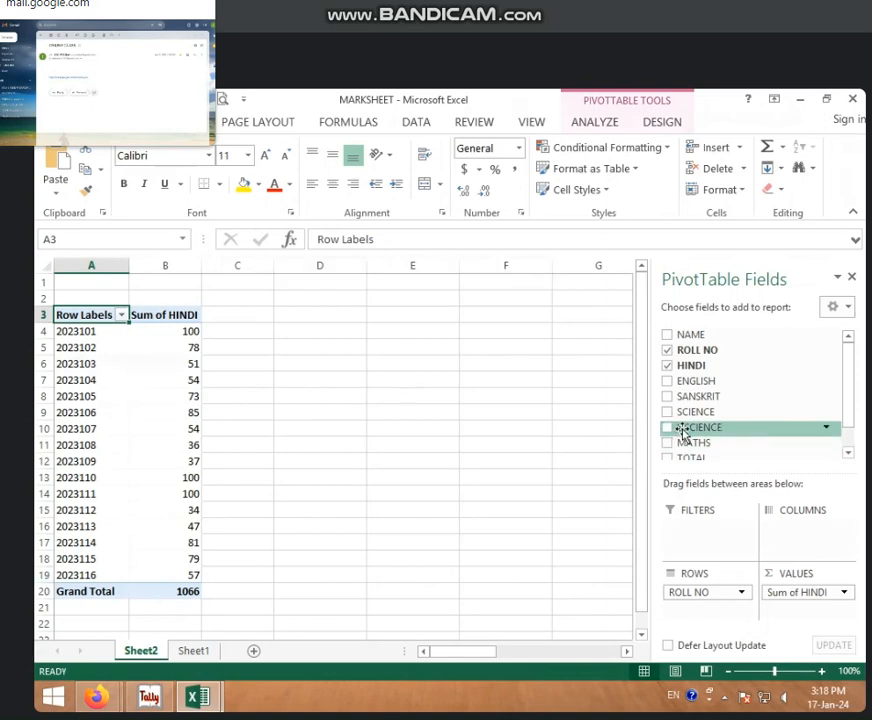
# Step: Remove the ROLL NO and HINDI fields from the PivotTable and place ROLL NO back as the row labels
pyautogui.scroll(-2, 681, 452)
pyautogui.scroll(2, 155, 409)
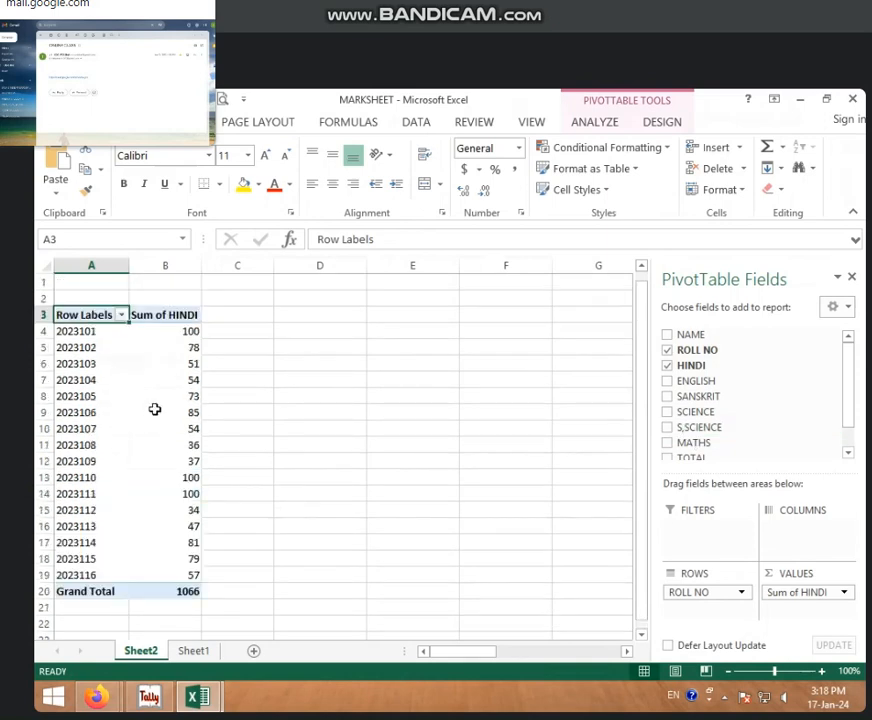
pyautogui.moveTo(136, 381)
pyautogui.click(668, 352)
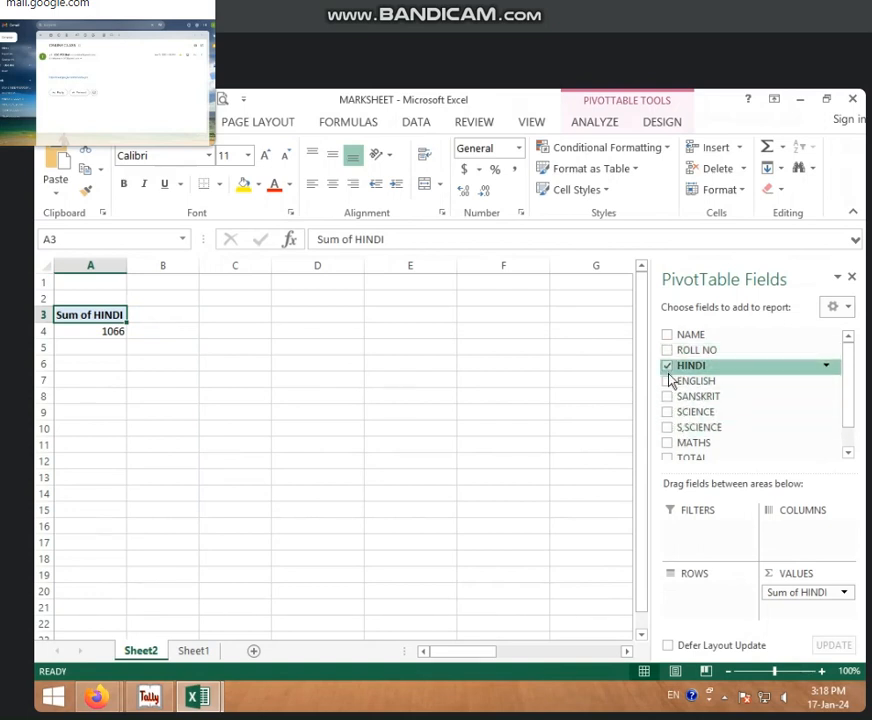
pyautogui.click(668, 370)
pyautogui.click(668, 368)
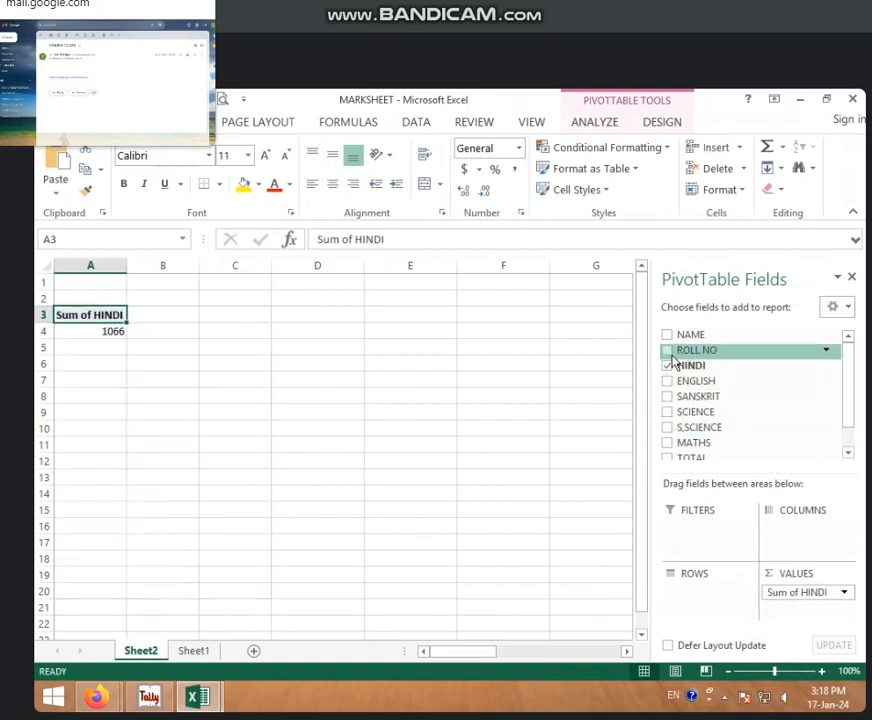
pyautogui.click(673, 357)
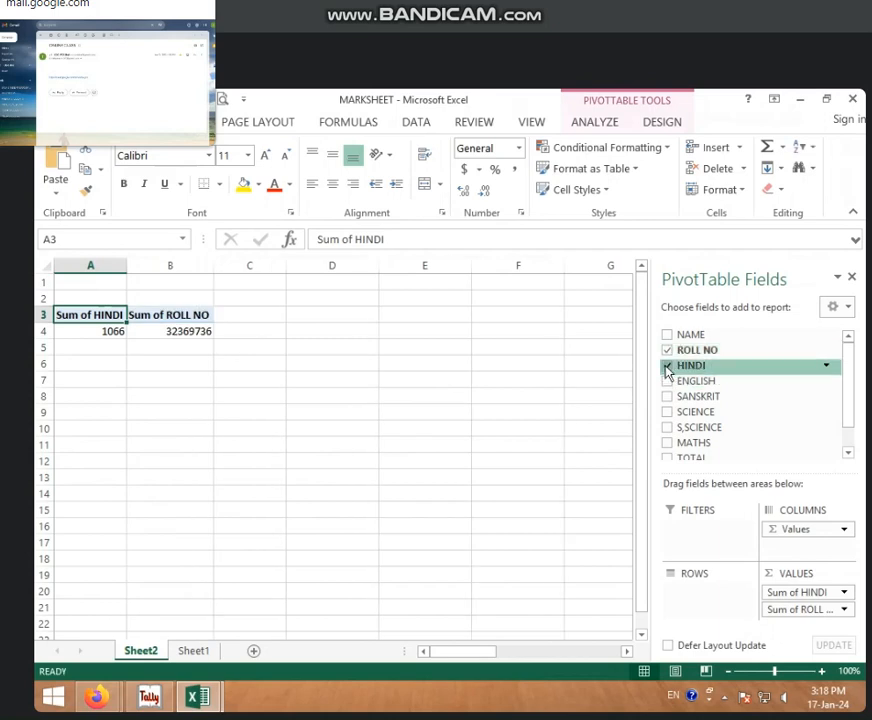
pyautogui.click(667, 367)
pyautogui.moveTo(792, 604); pyautogui.dragTo(712, 596)
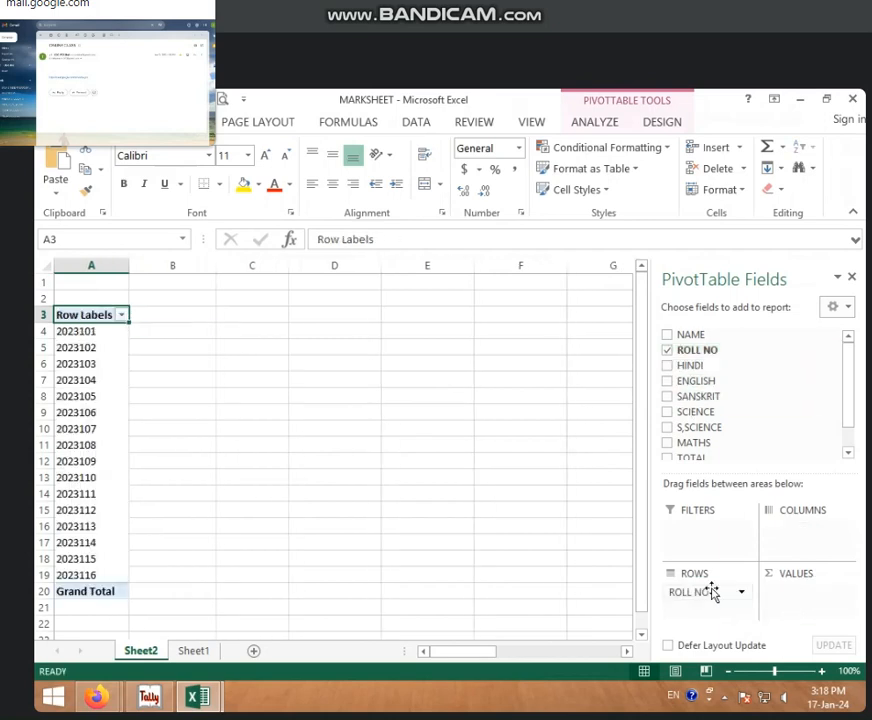
# Step: Add the ENGLISH and SANSKRIT fields as summed values and select the Sum of ENGLISH header in B3
pyautogui.click(668, 382)
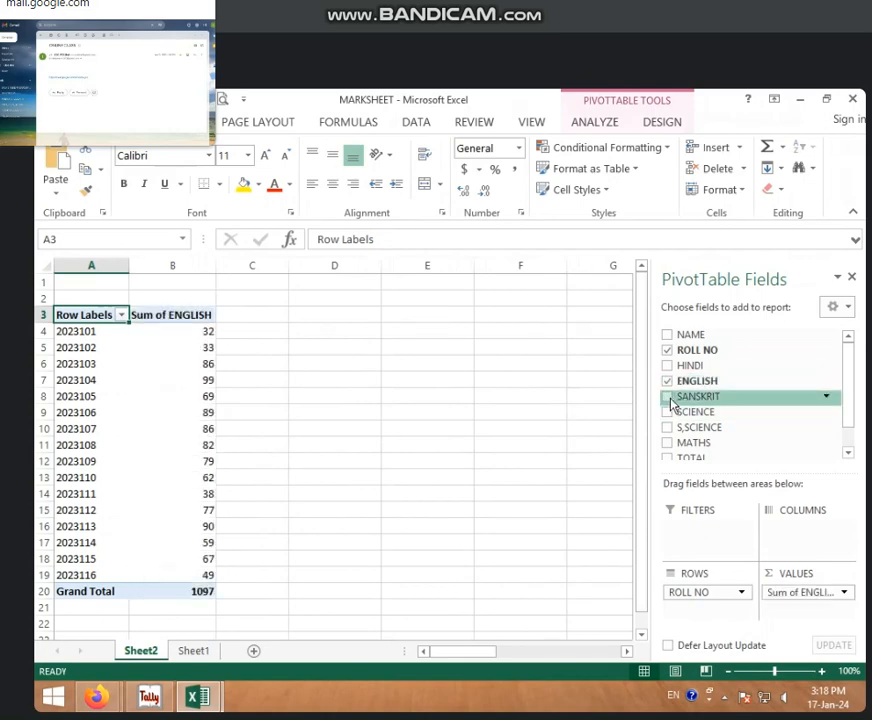
pyautogui.click(670, 399)
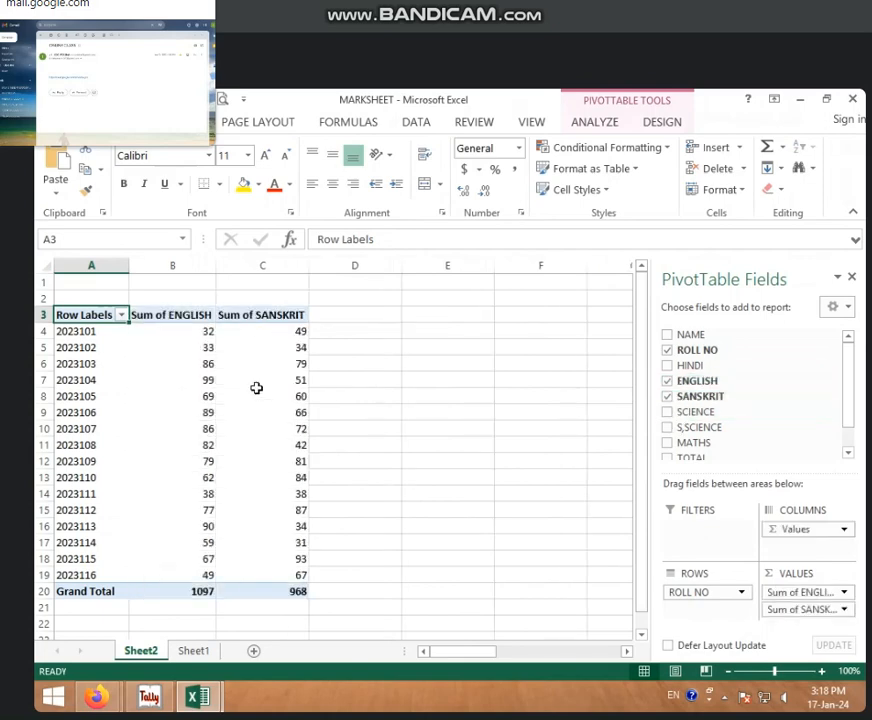
pyautogui.click(200, 315)
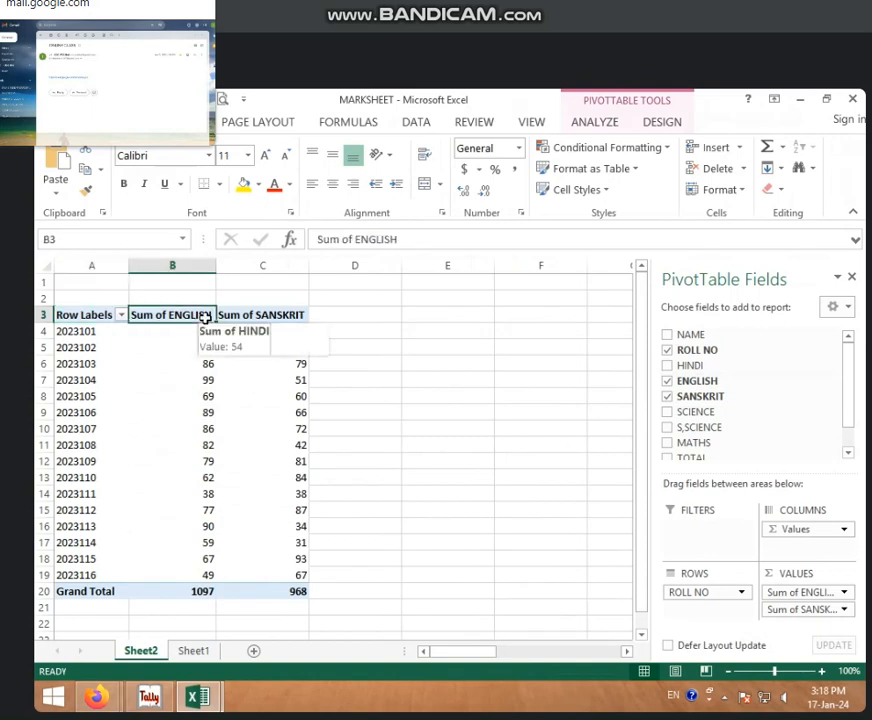
pyautogui.click(278, 314)
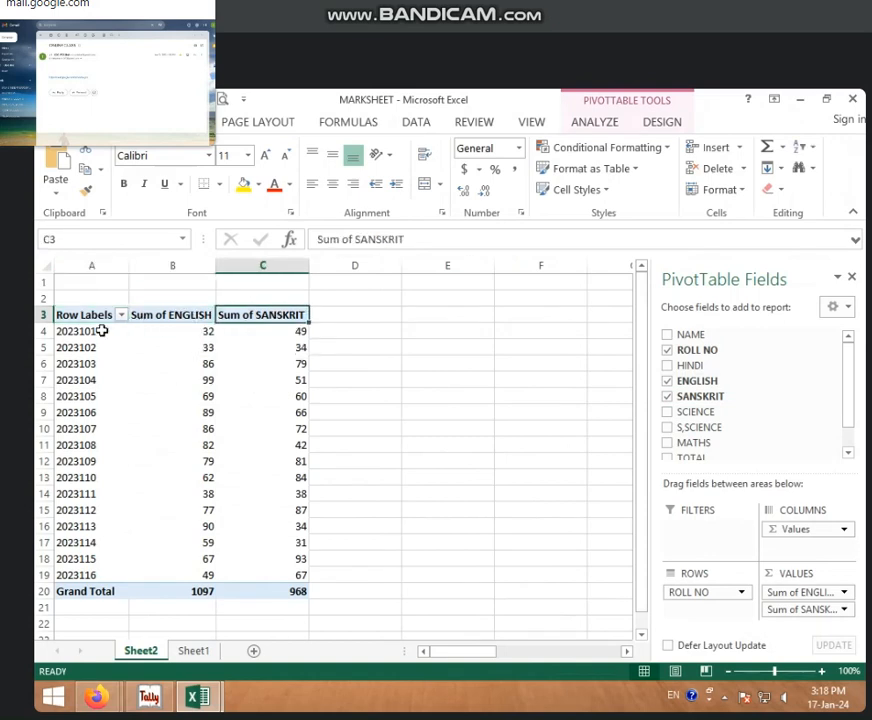
pyautogui.click(185, 313)
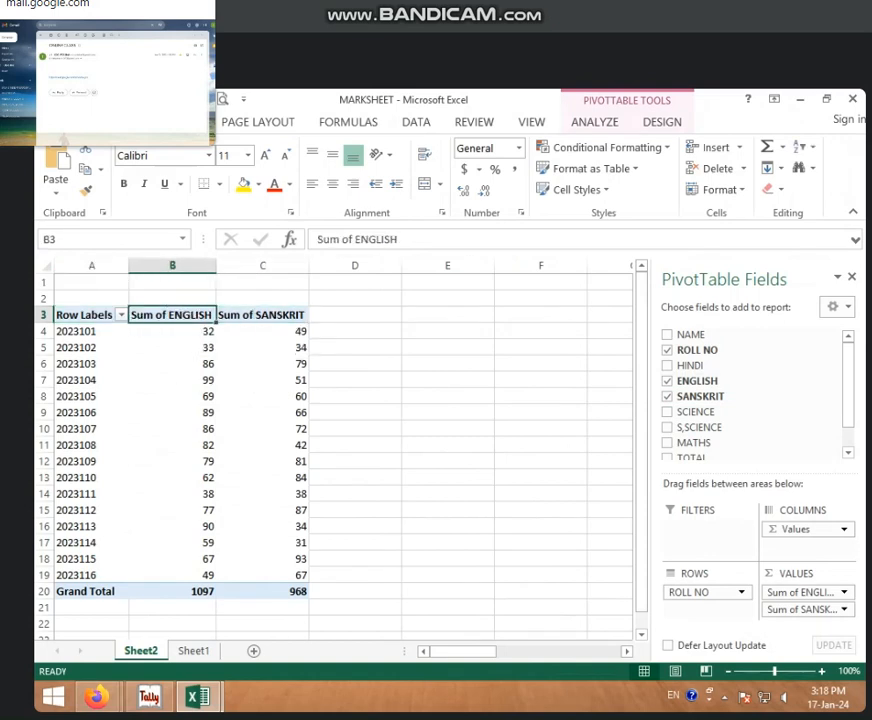
# Step: Move the ENGLISH field from the PivotTable's values to its rows, beneath ROLL NO
pyautogui.click(573, 125)
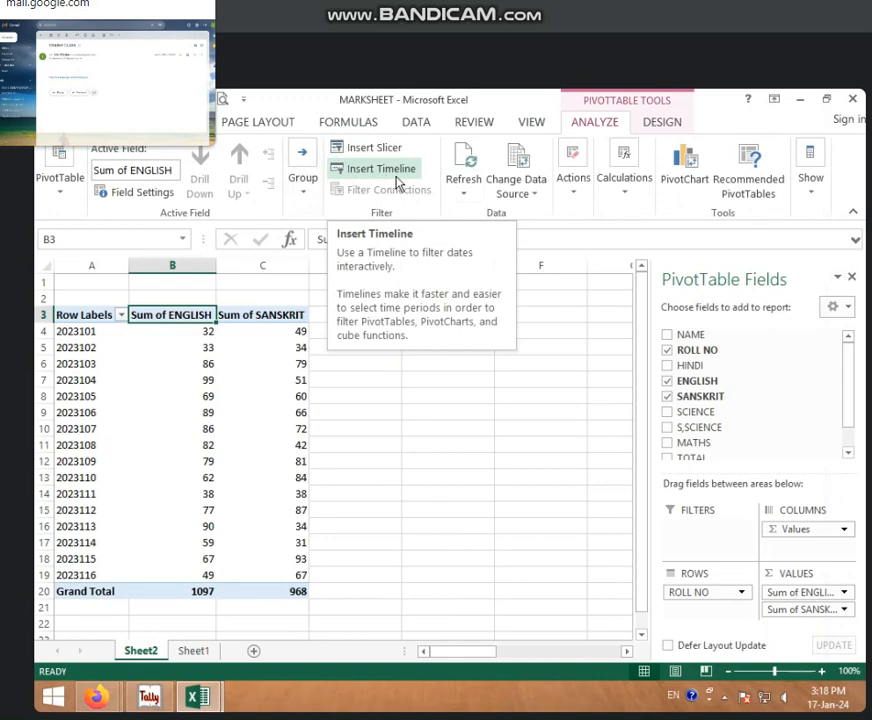
pyautogui.click(662, 122)
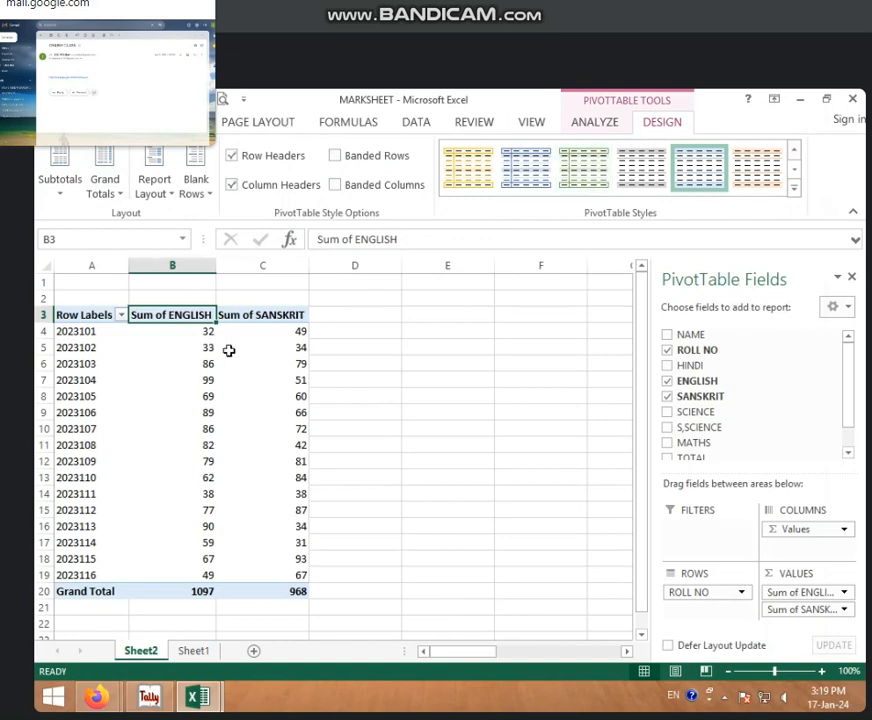
pyautogui.rightClick(196, 318)
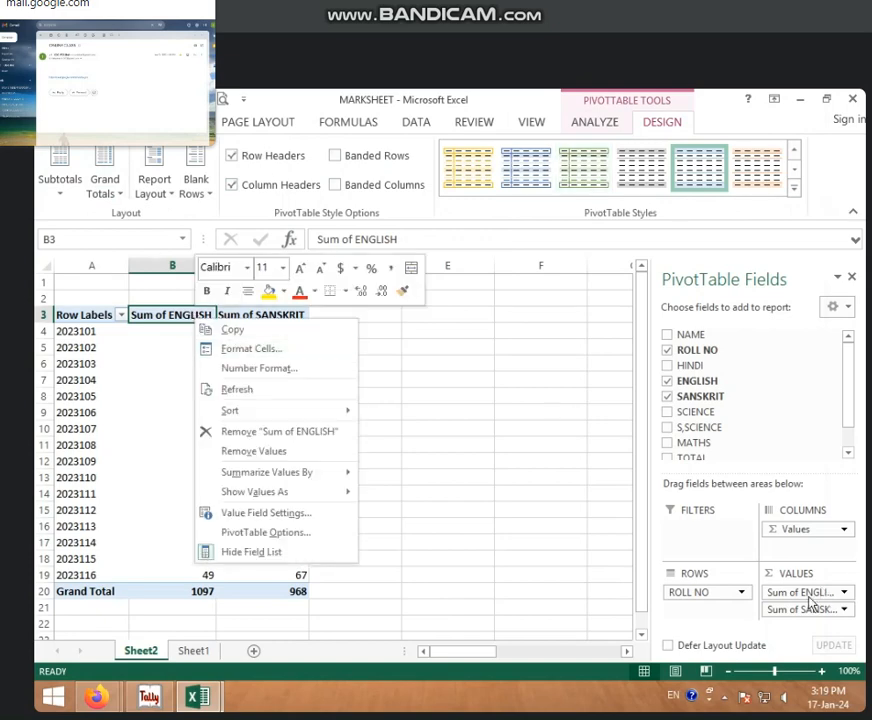
pyautogui.moveTo(808, 596); pyautogui.dragTo(712, 612)
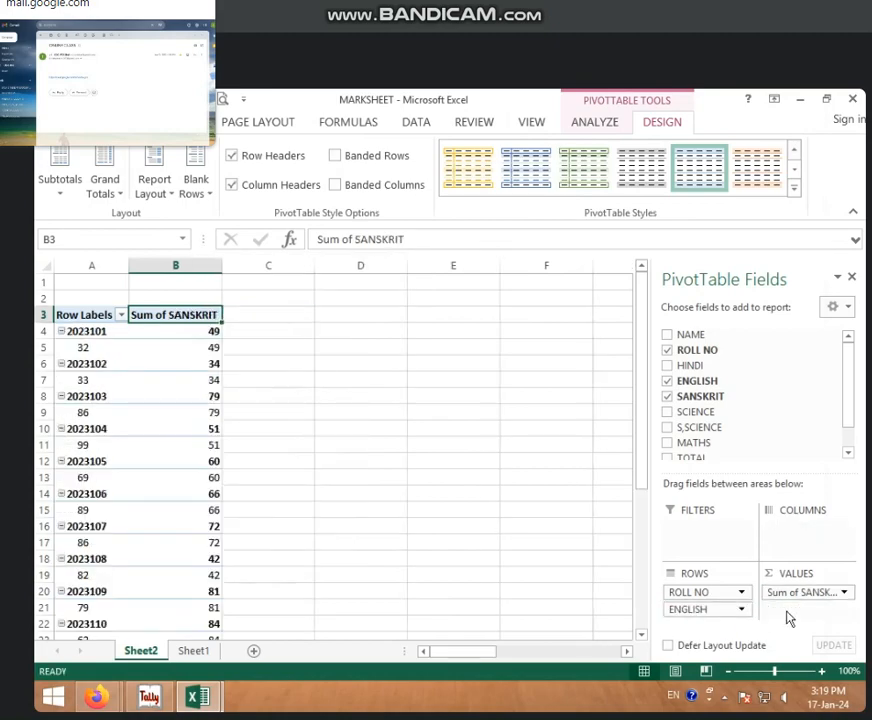